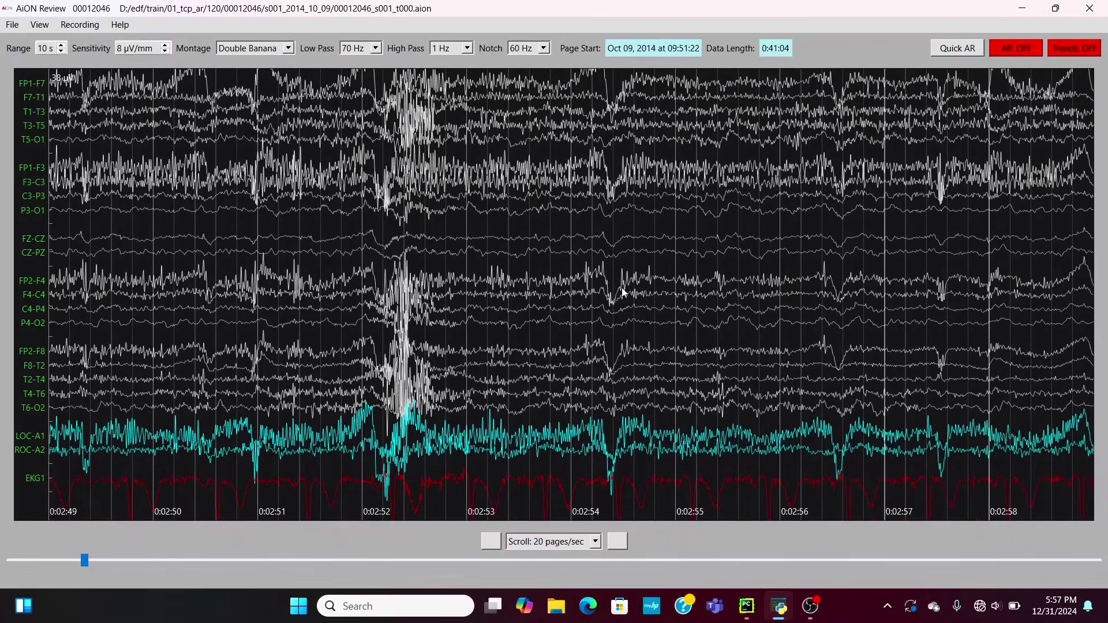
pyautogui.press('Right')
pyautogui.press('Right')
# Examine the EEG traces forward from about 0:02:49 to 0:03:24 in the Double Banana montage
pyautogui.scroll(-7, 335, 286)
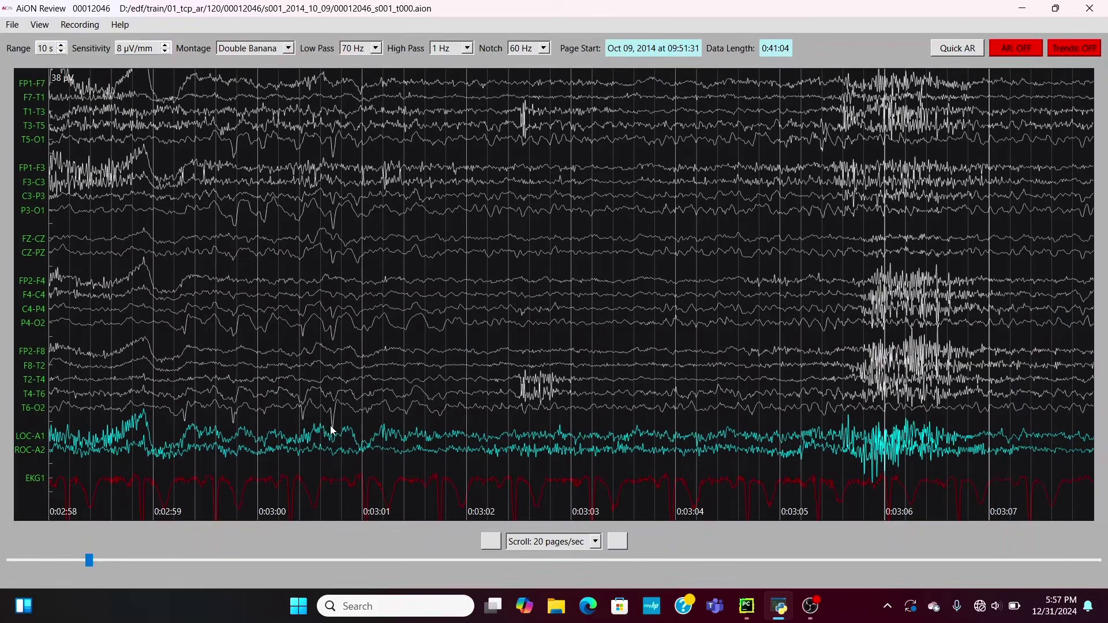
pyautogui.scroll(-2, 332, 425)
pyautogui.scroll(-6, 333, 425)
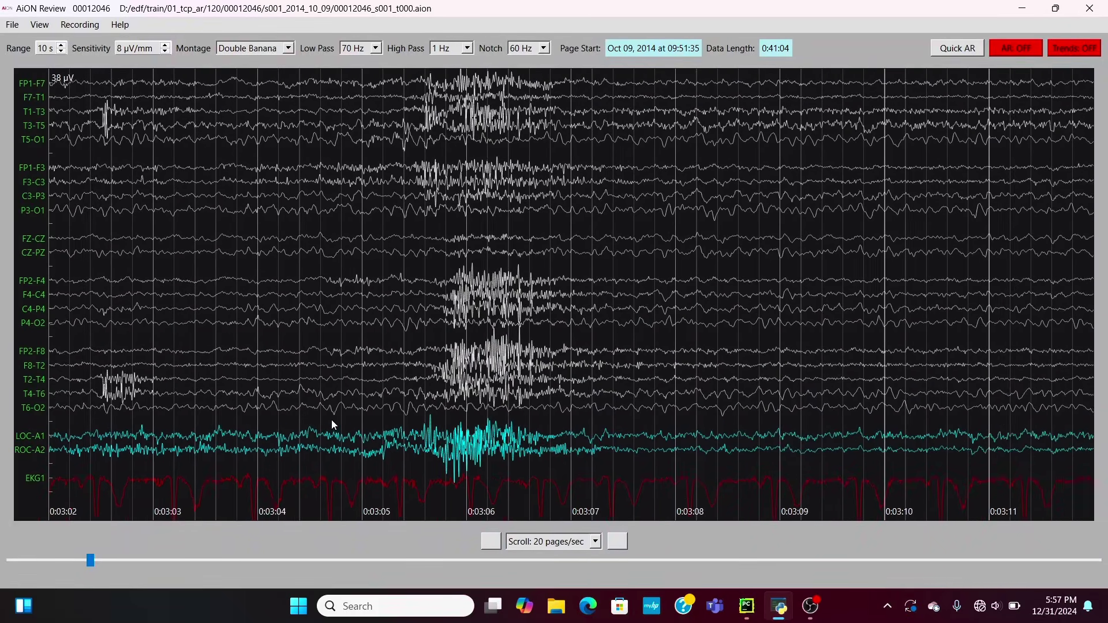
pyautogui.scroll(-14, 332, 423)
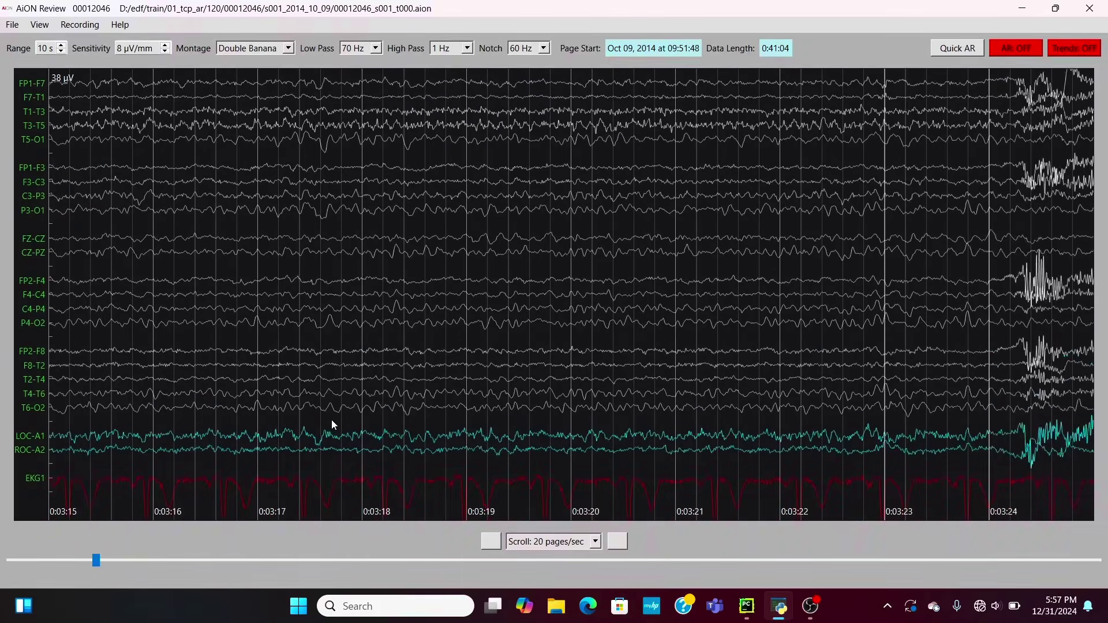
# Review the following EEG pages from about 0:03:16 to 0:04:27 for abnormal activity across all channels
pyautogui.scroll(4, 332, 424)
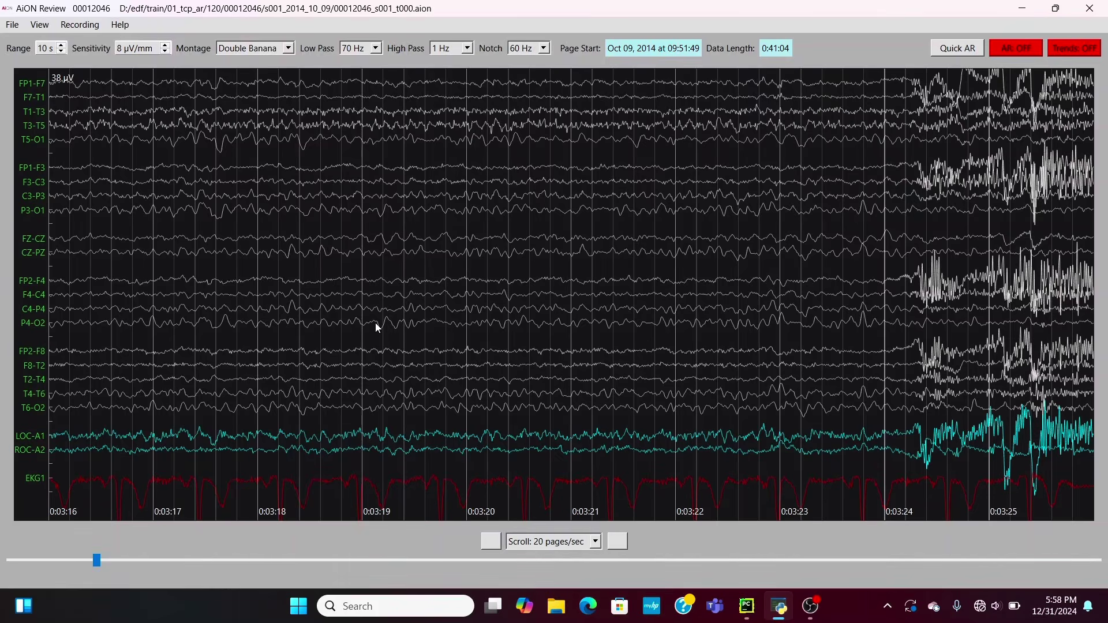
pyautogui.scroll(-5, 377, 327)
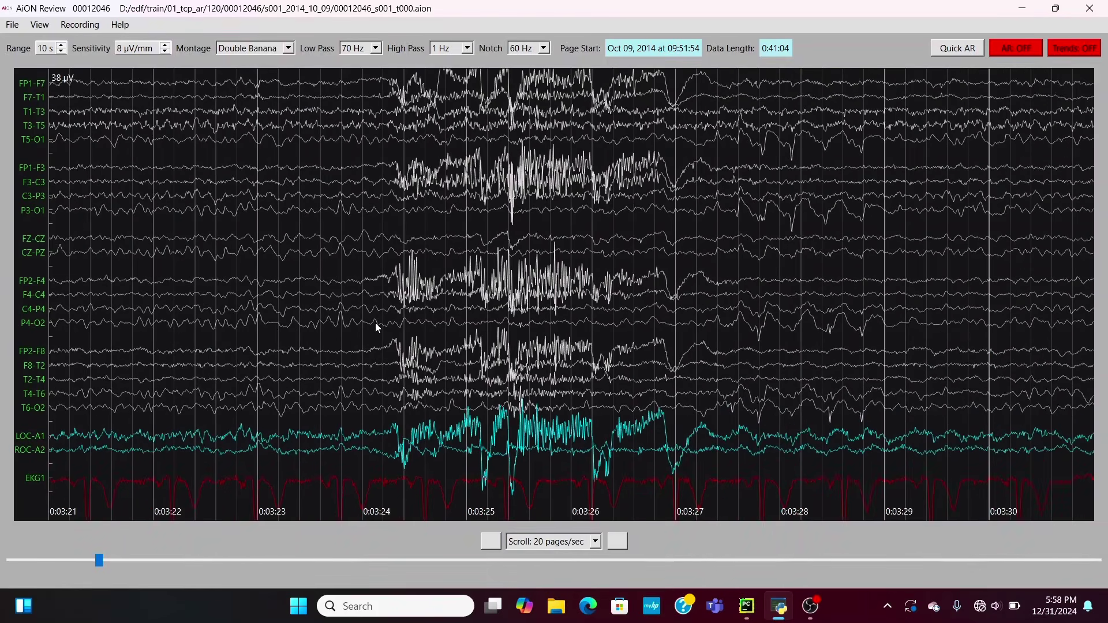
pyautogui.scroll(-5, 376, 327)
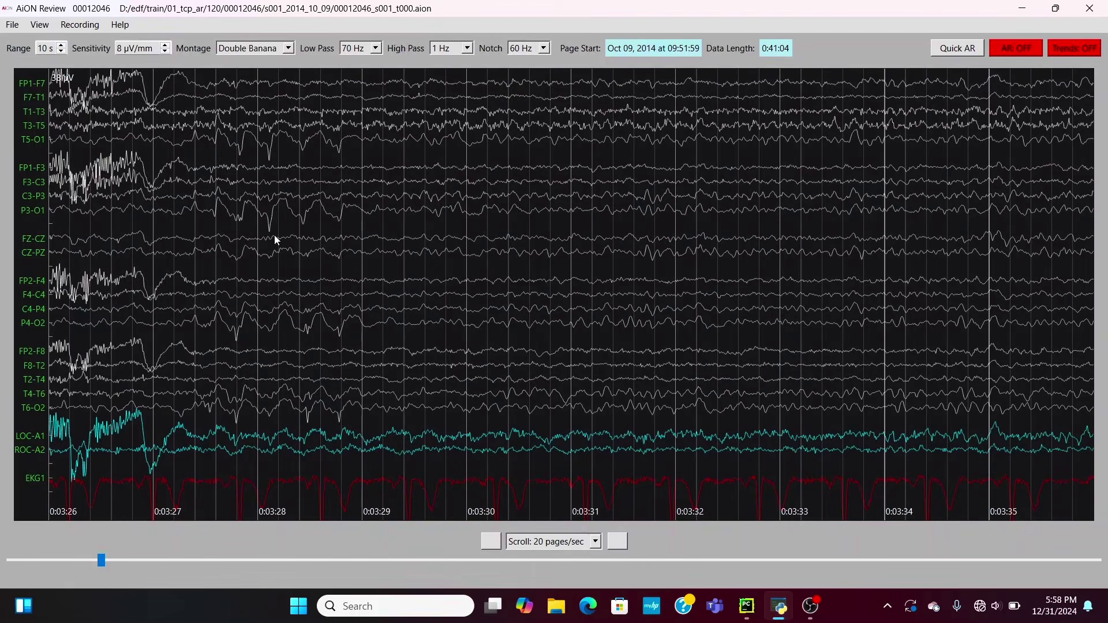
pyautogui.scroll(-8, 292, 344)
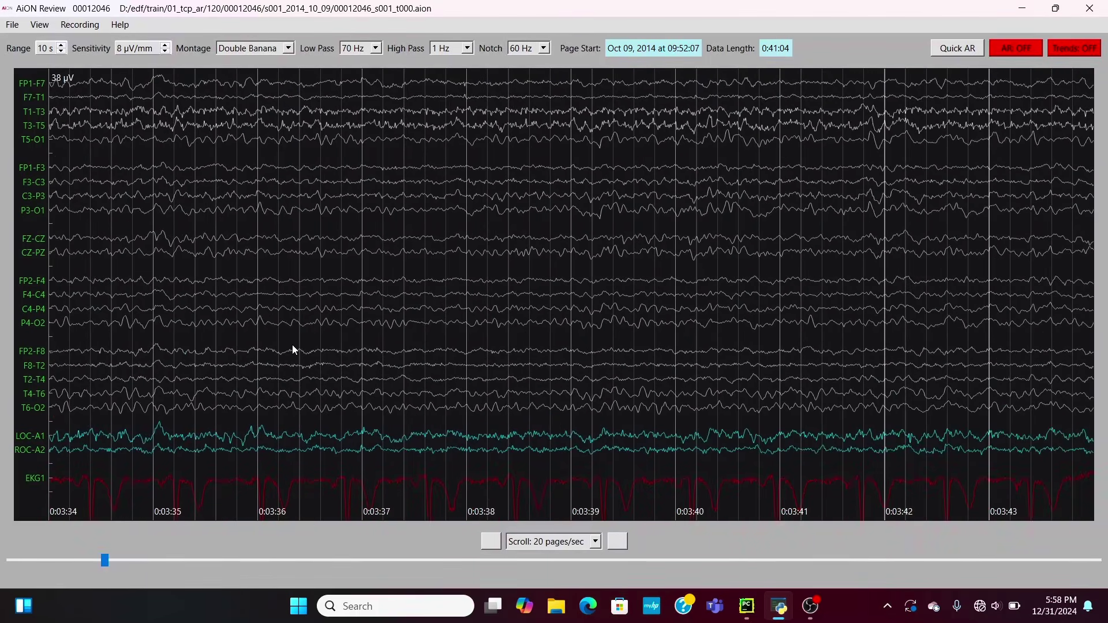
pyautogui.scroll(-4, 293, 346)
pyautogui.scroll(-11, 292, 350)
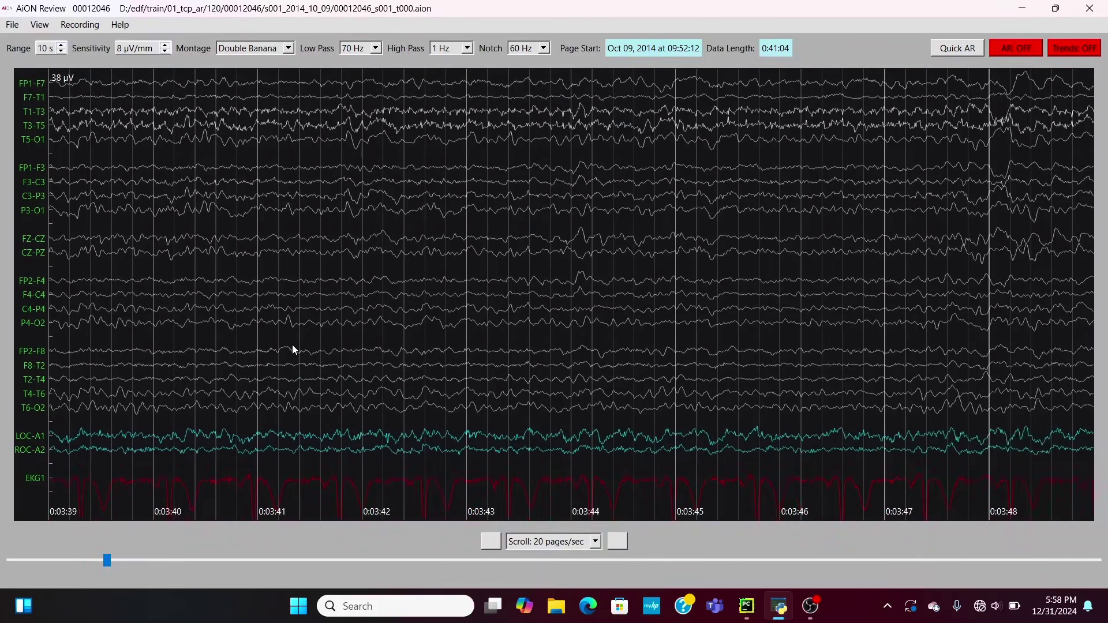
pyautogui.scroll(-12, 292, 345)
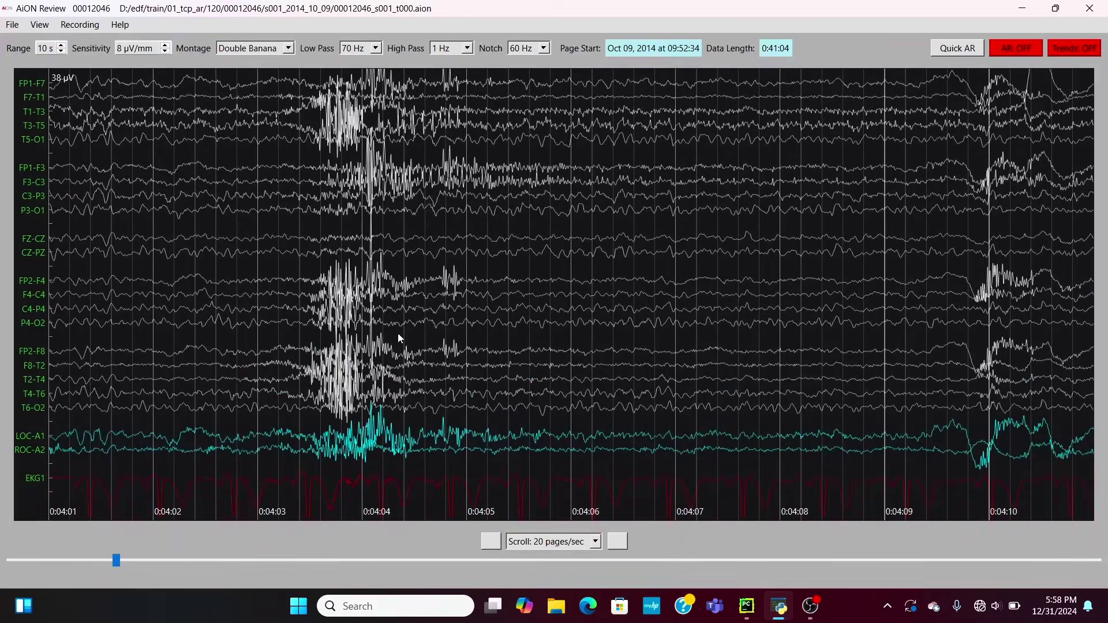
pyautogui.scroll(-1, 354, 390)
pyautogui.scroll(-16, 354, 390)
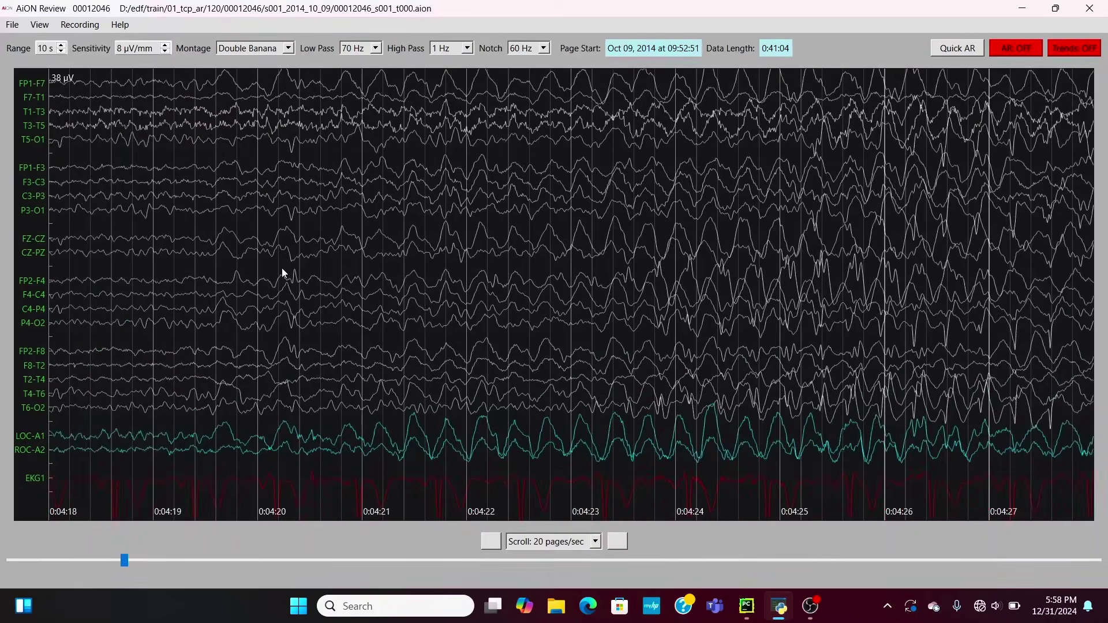
# Mark the onset of the rhythmic discharge at about 0:04:20 and follow the discharge to its end near 0:04:37
pyautogui.click(245, 296)
pyautogui.scroll(-4, 244, 296)
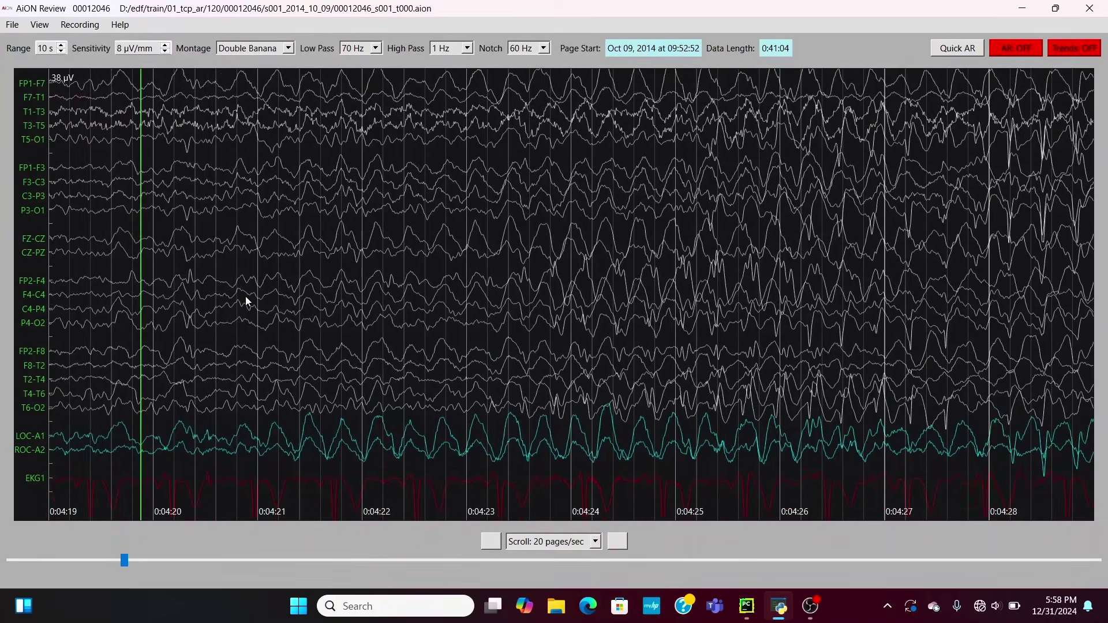
pyautogui.scroll(-6, 238, 319)
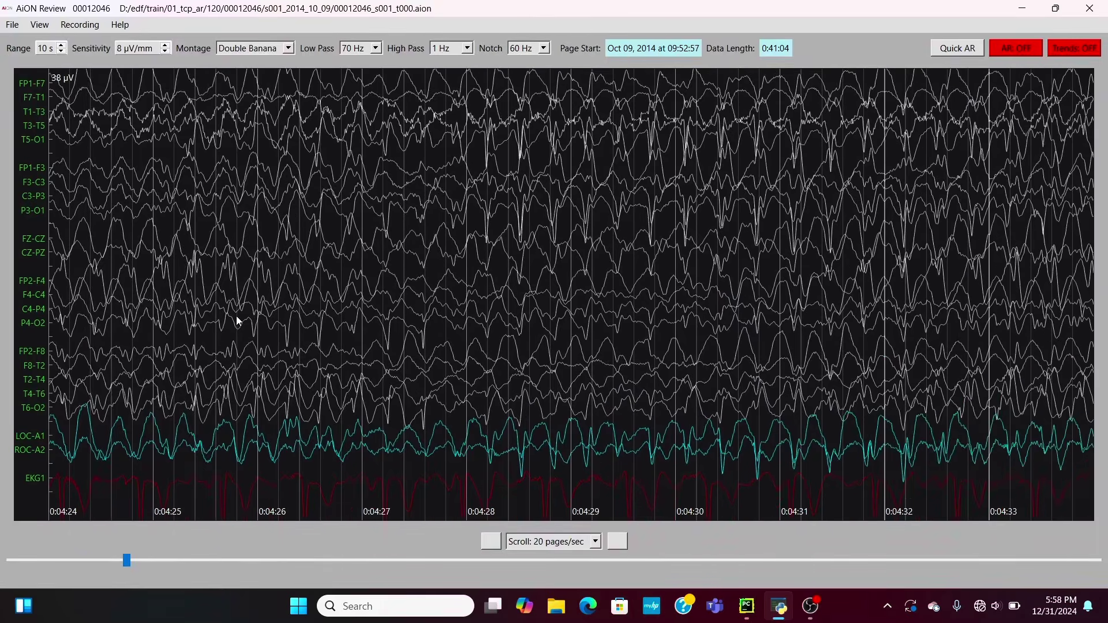
pyautogui.scroll(-2, 237, 317)
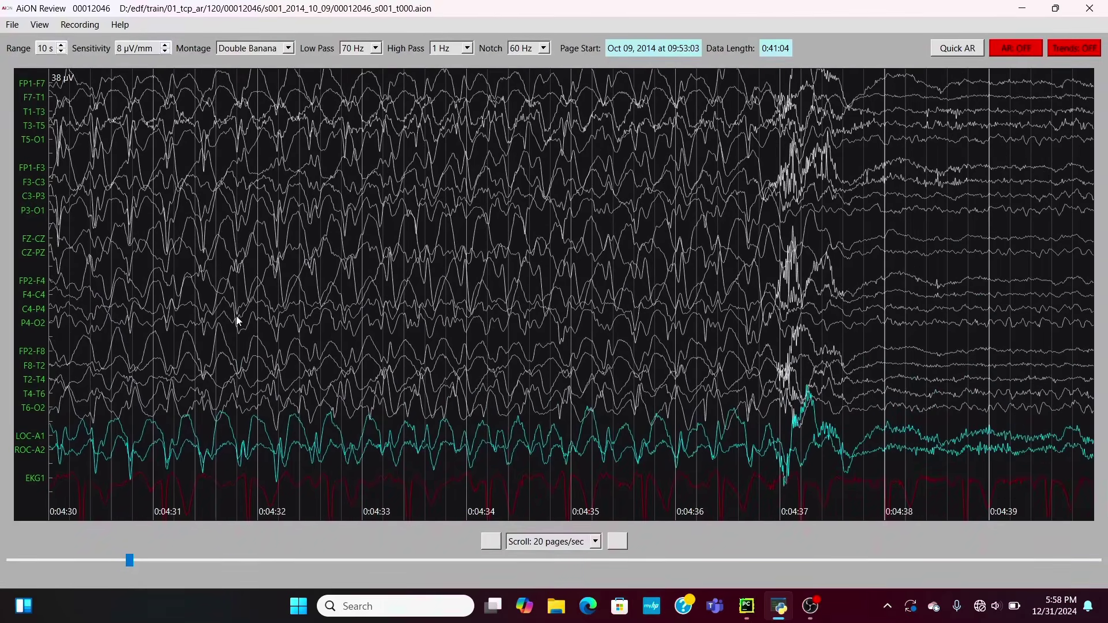
pyautogui.scroll(-3, 237, 320)
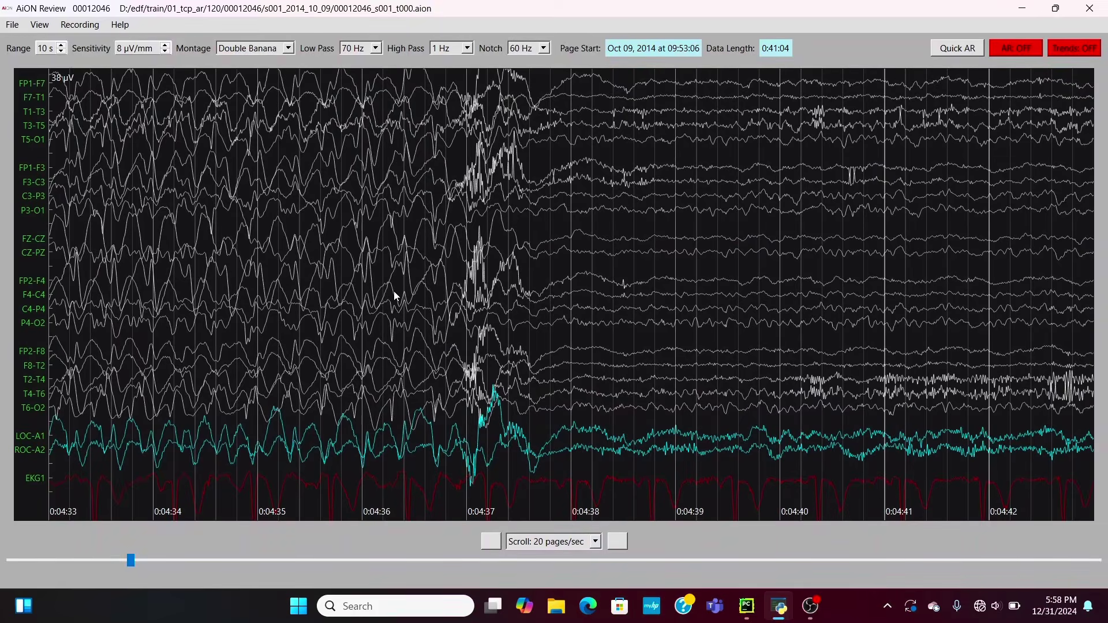
pyautogui.scroll(-3, 396, 296)
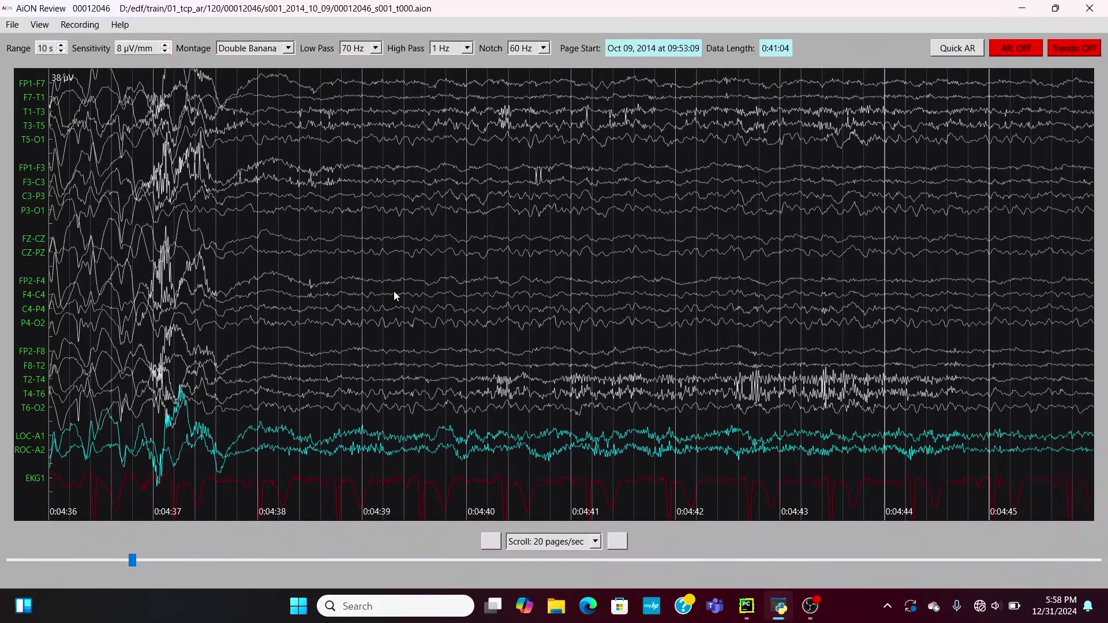
# Return to the discharge page starting at 0:04:29 and compare its amplitude at 15 µV/mm with 8 µV/mm sensitivity
pyautogui.scroll(7, 397, 296)
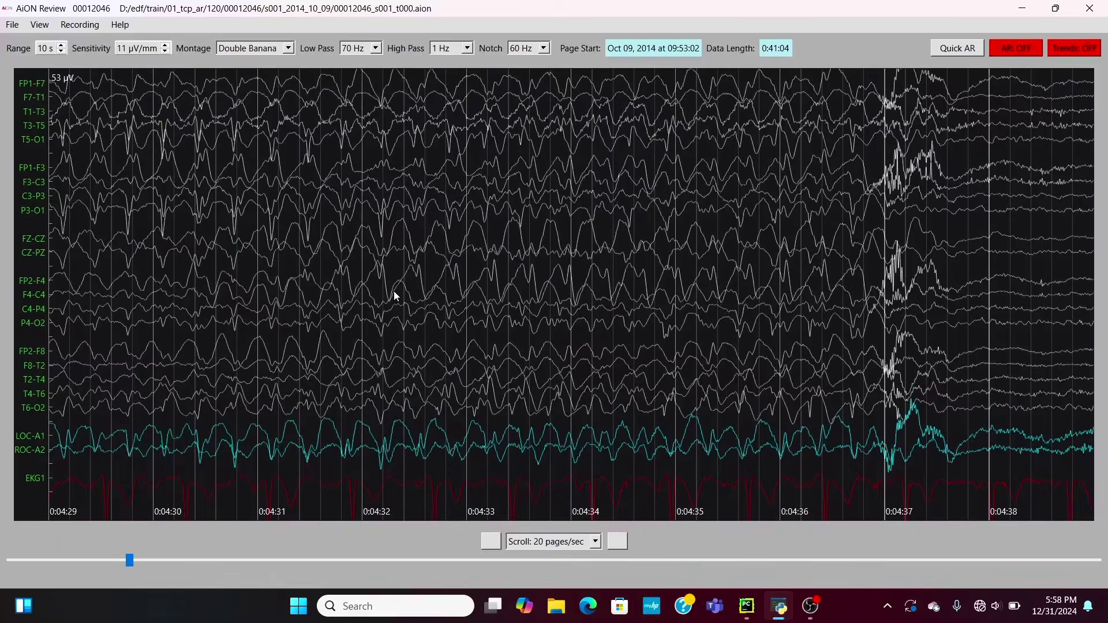
pyautogui.press('Down')
pyautogui.press('Down')
pyautogui.press('Down')
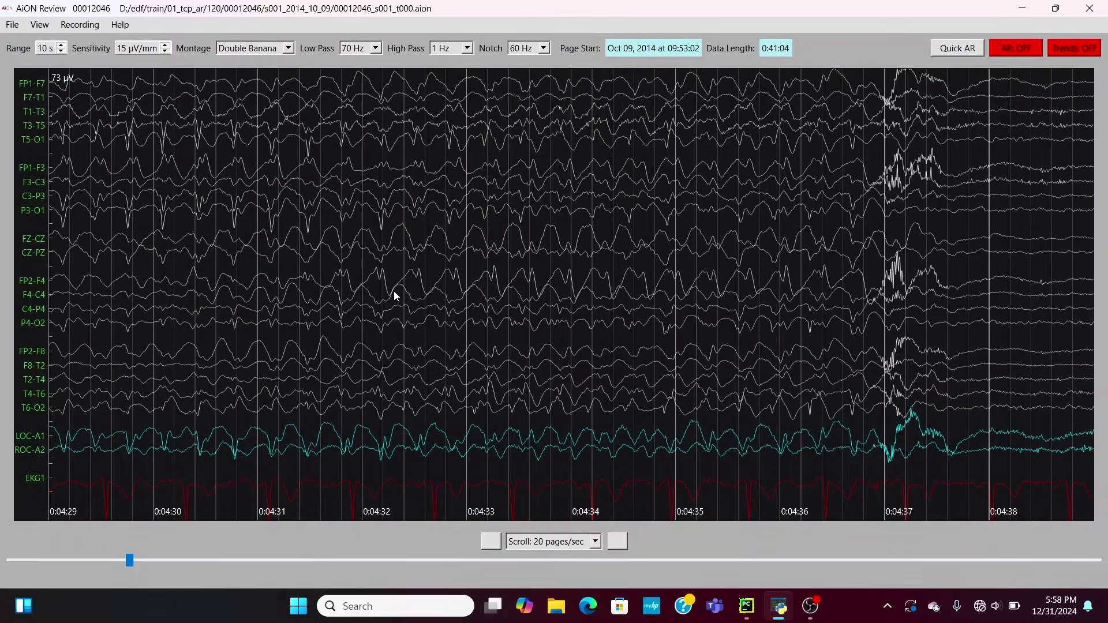
pyautogui.press('Up')
pyautogui.press('Up')
pyautogui.press('Up')
pyautogui.press('Up')
pyautogui.press('Up')
pyautogui.press('Up')
pyautogui.press('Up')
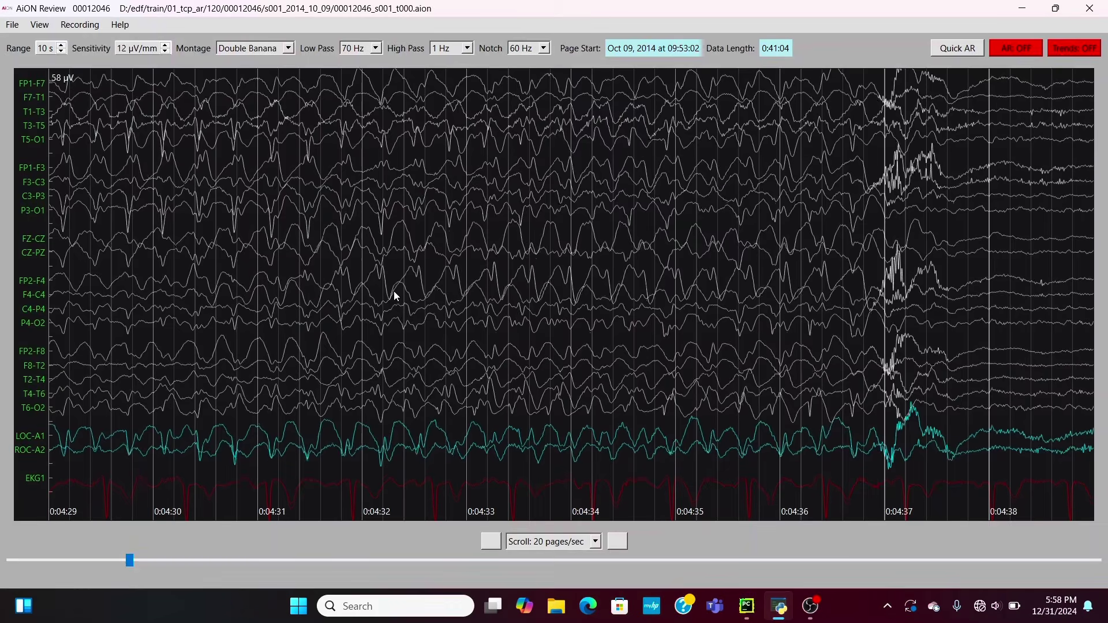
# Examine the EEG pages from about 0:04:34 to 0:06:39 for another generalized rhythmic discharge
pyautogui.scroll(-1, 396, 296)
pyautogui.scroll(-12, 393, 291)
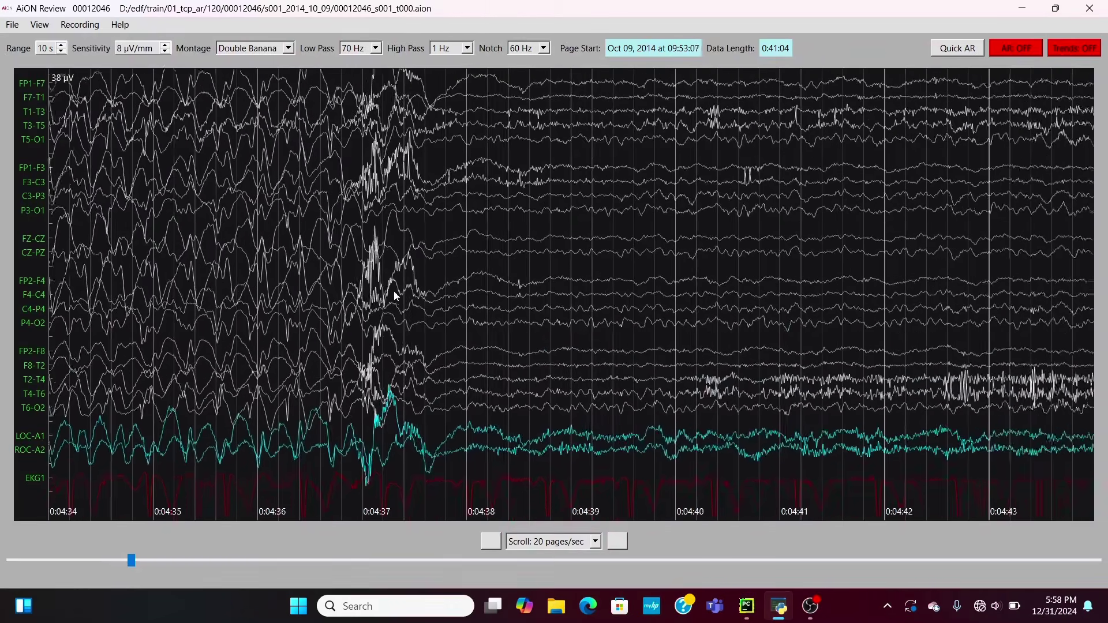
pyautogui.scroll(-17, 394, 291)
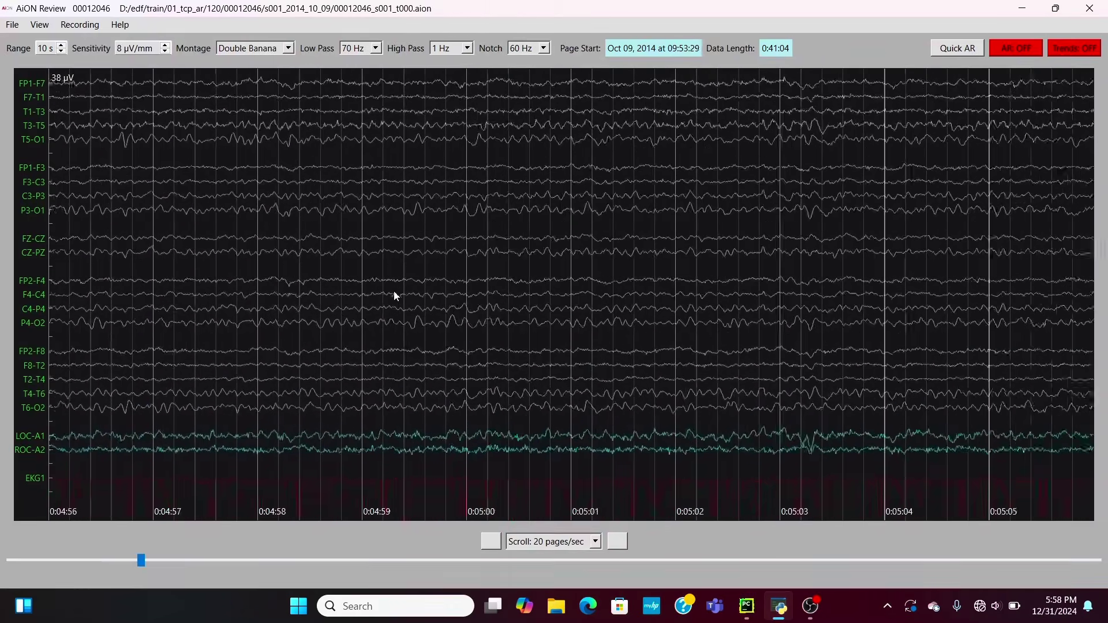
pyautogui.scroll(-17, 394, 291)
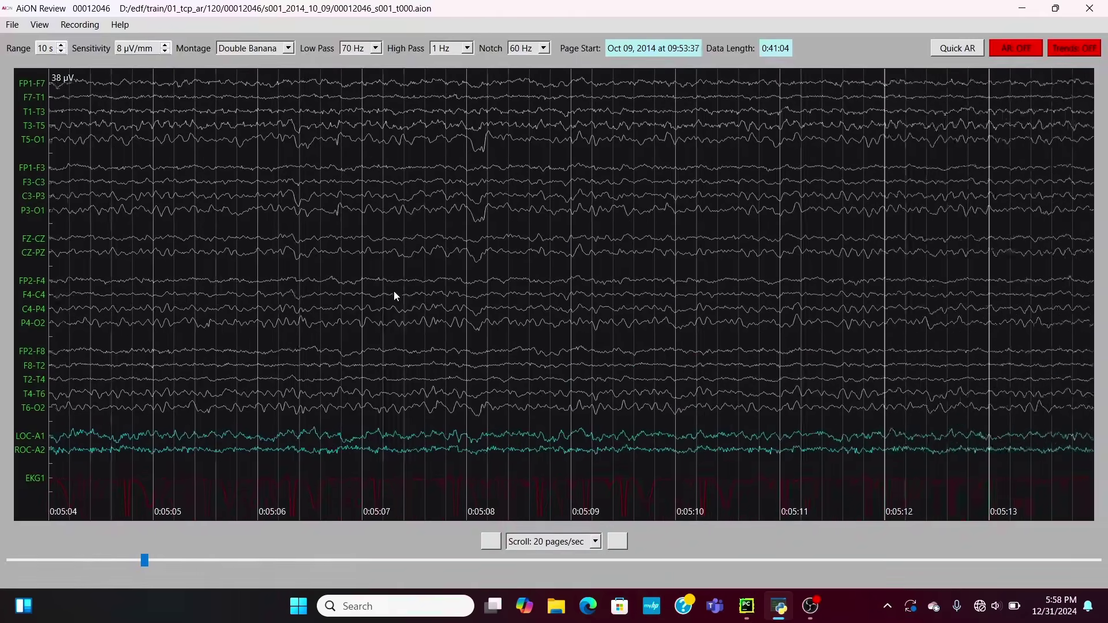
pyautogui.scroll(-20, 394, 292)
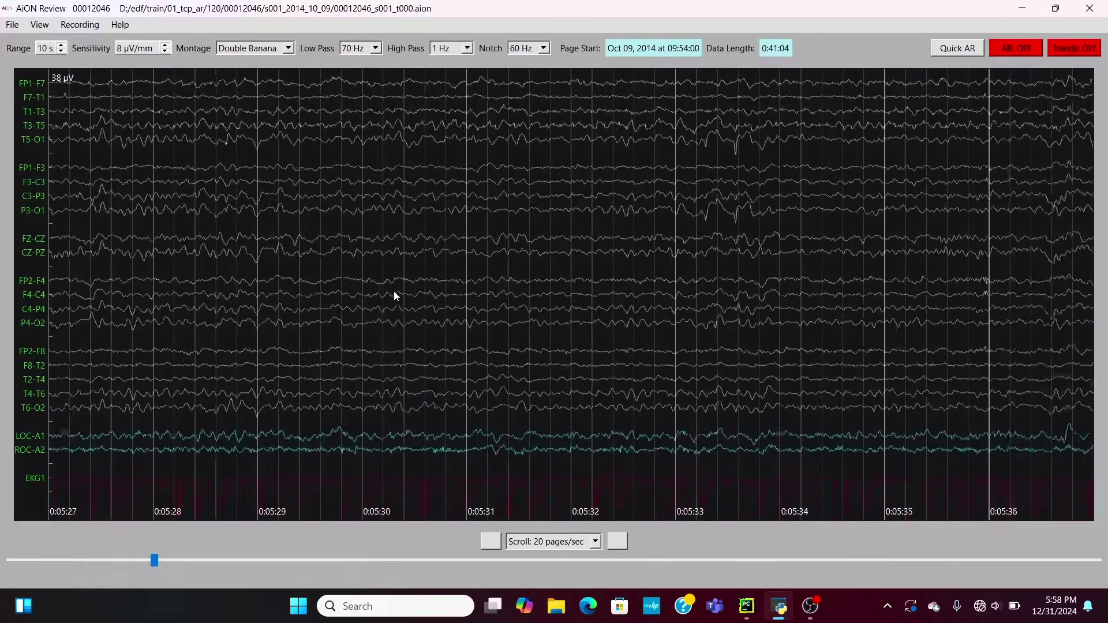
pyautogui.scroll(-20, 394, 293)
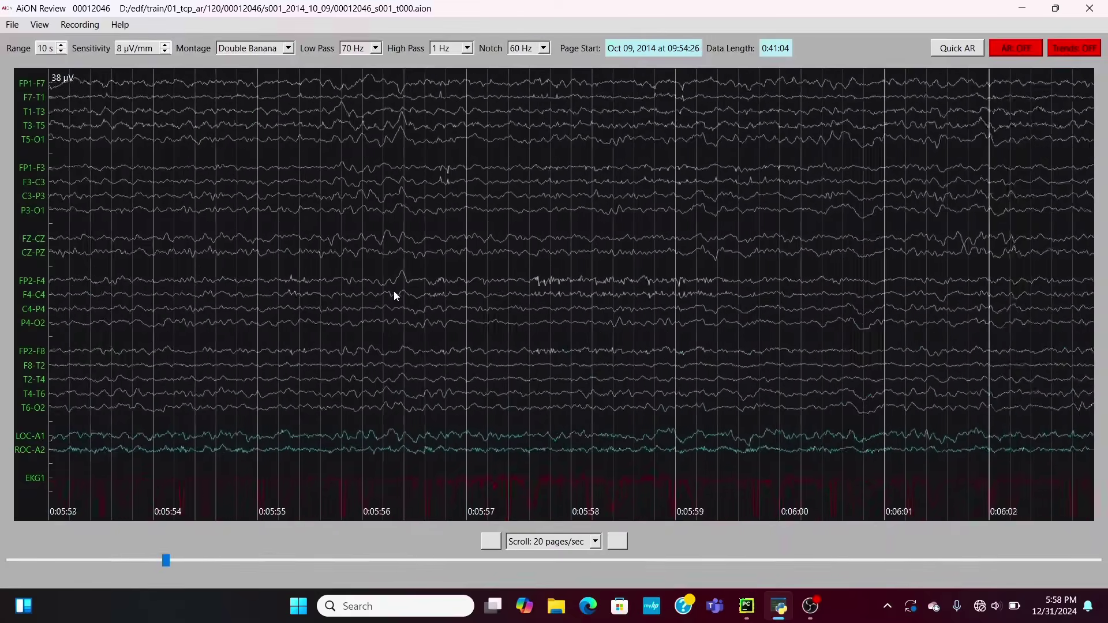
pyautogui.scroll(-11, 393, 291)
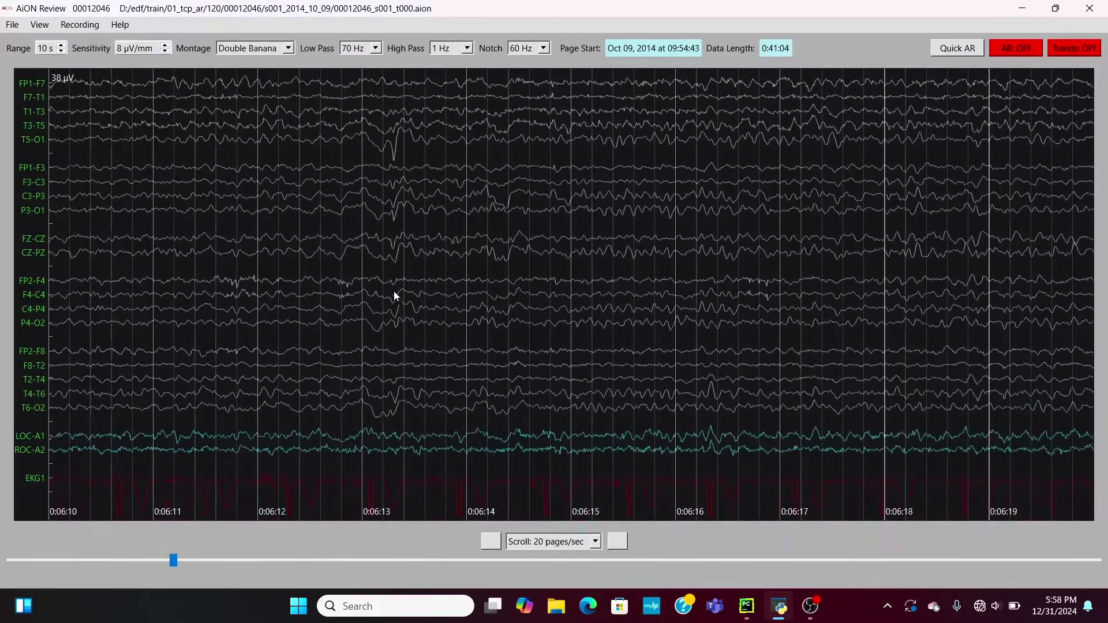
pyautogui.scroll(-13, 394, 291)
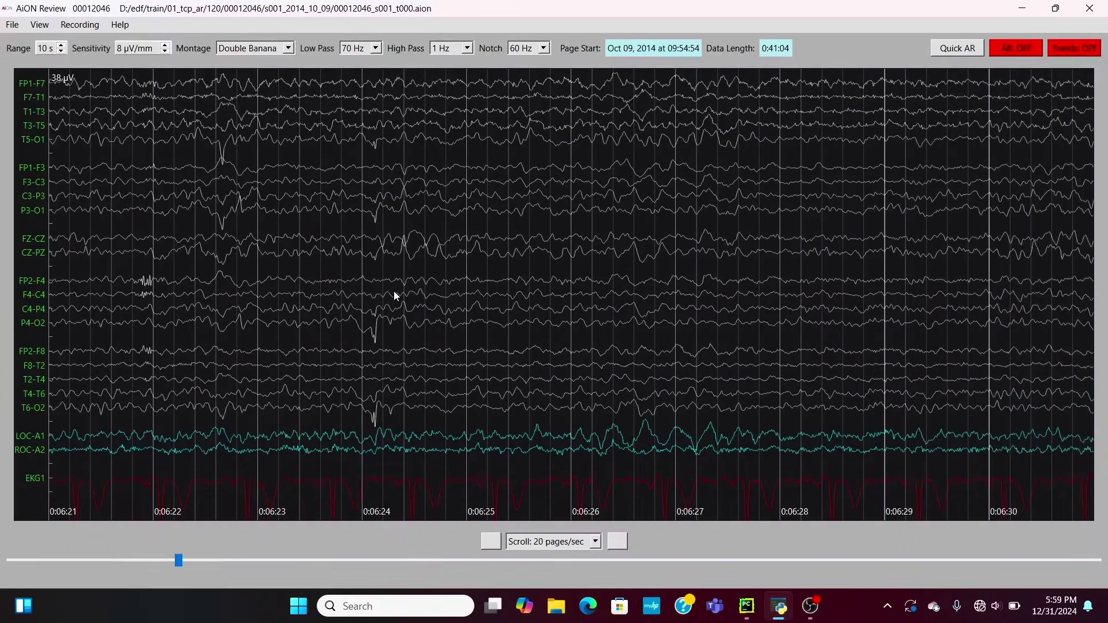
pyautogui.scroll(-3, 394, 291)
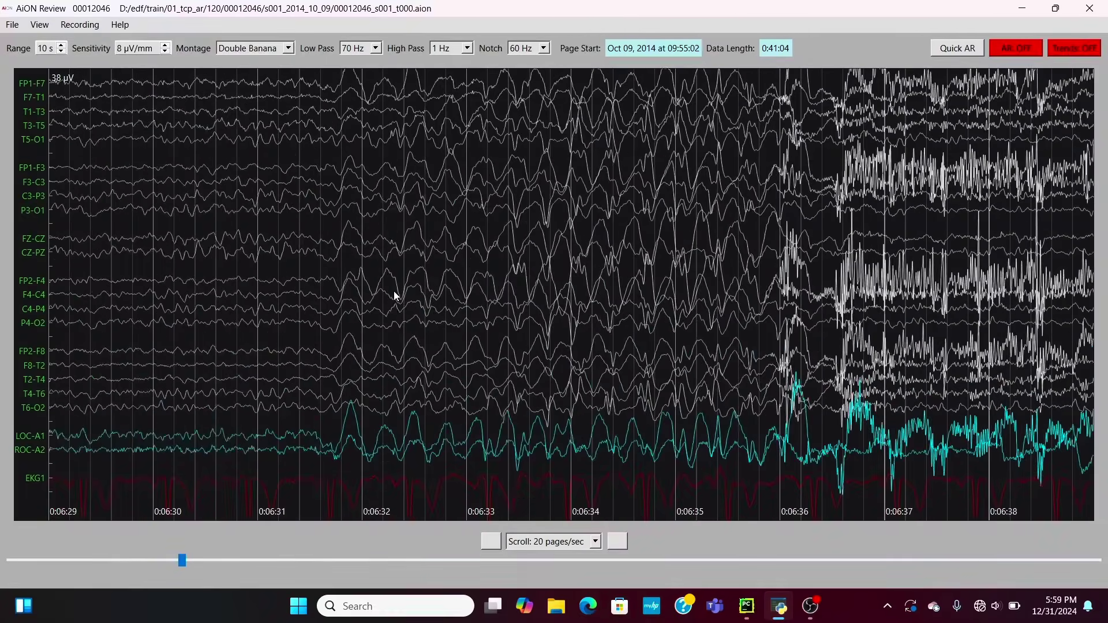
pyautogui.scroll(-6, 650, 307)
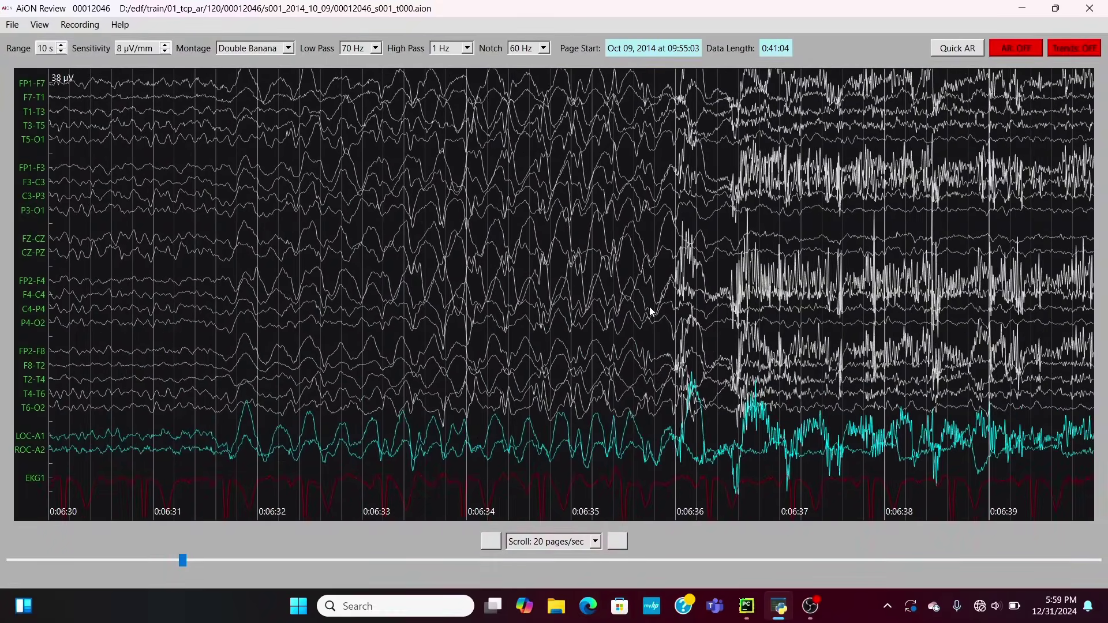
# Continue examining the EEG from about 0:06:51 to 0:09:16 for further rhythmic discharges
pyautogui.scroll(-20, 651, 312)
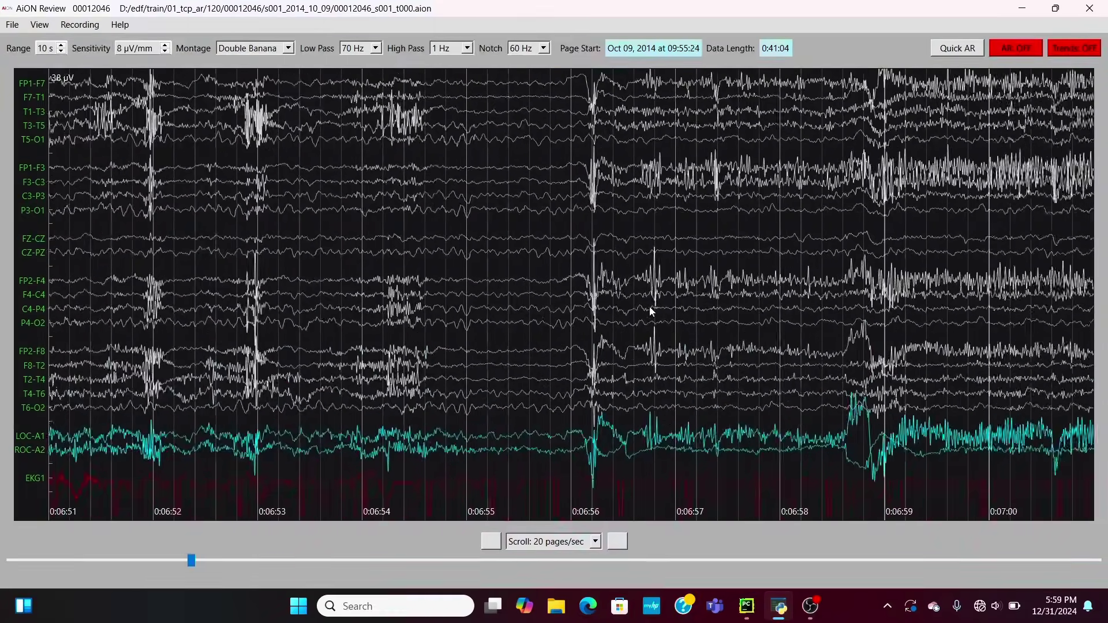
pyautogui.scroll(-16, 651, 312)
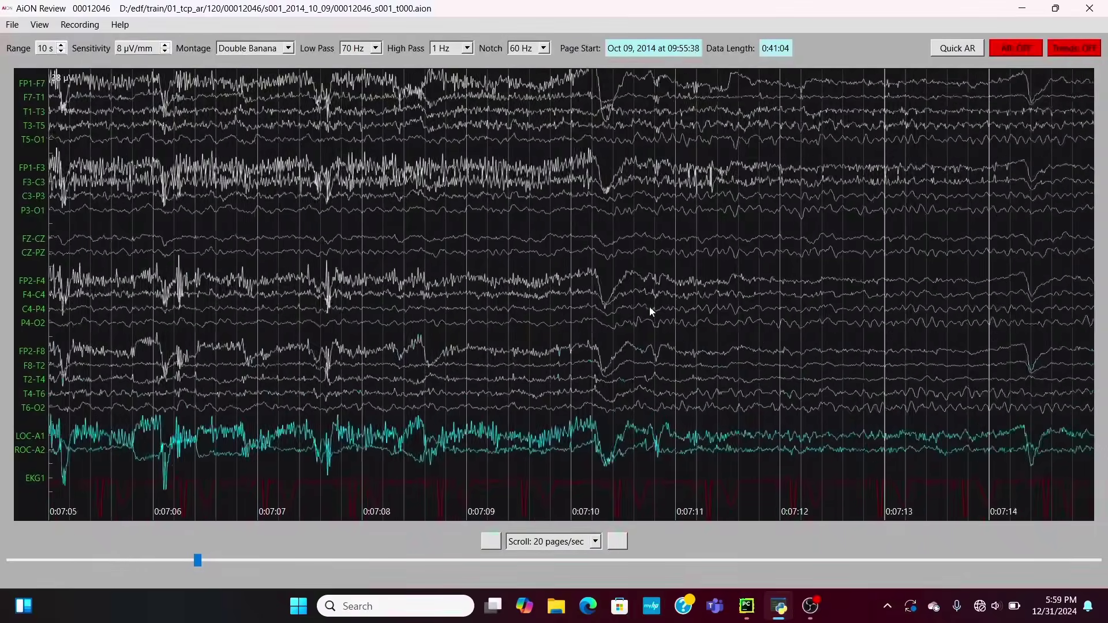
pyautogui.scroll(-20, 651, 312)
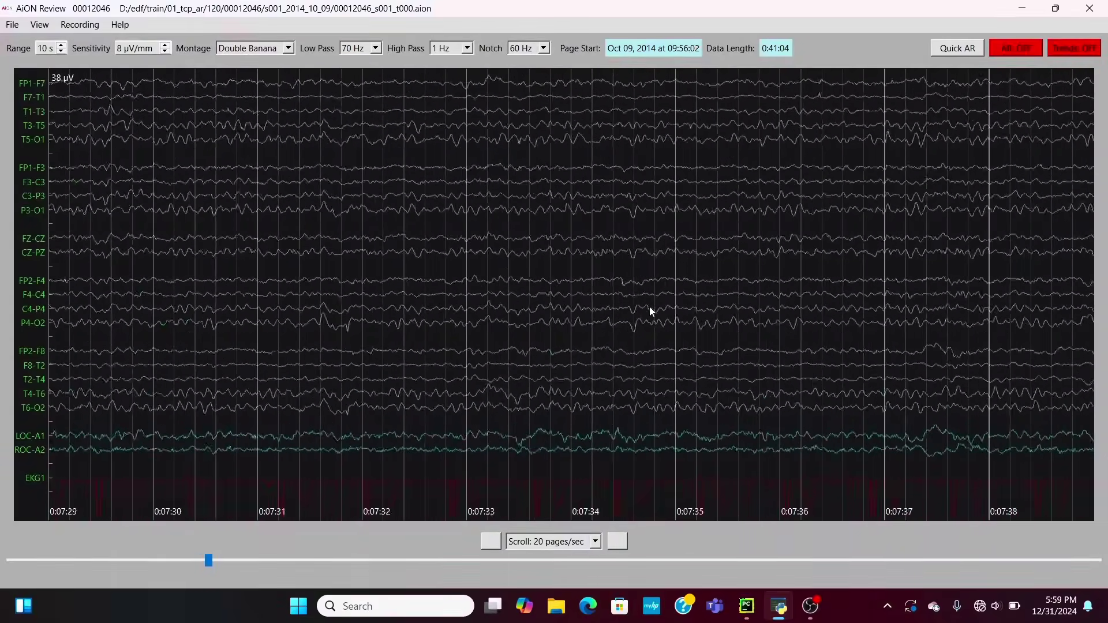
pyautogui.scroll(-20, 650, 310)
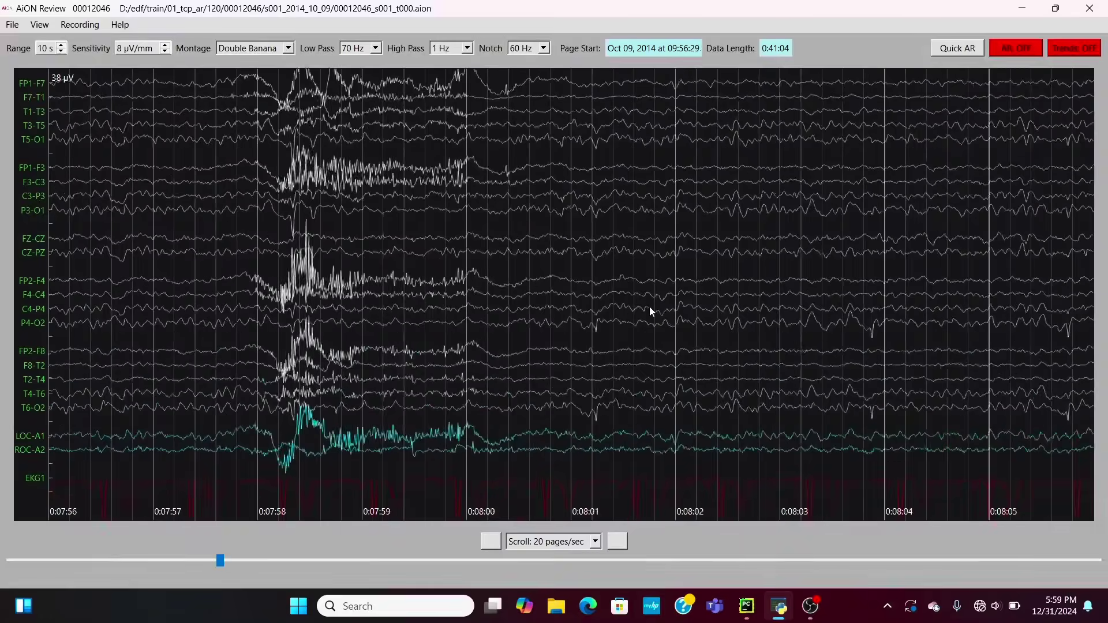
pyautogui.scroll(-20, 650, 311)
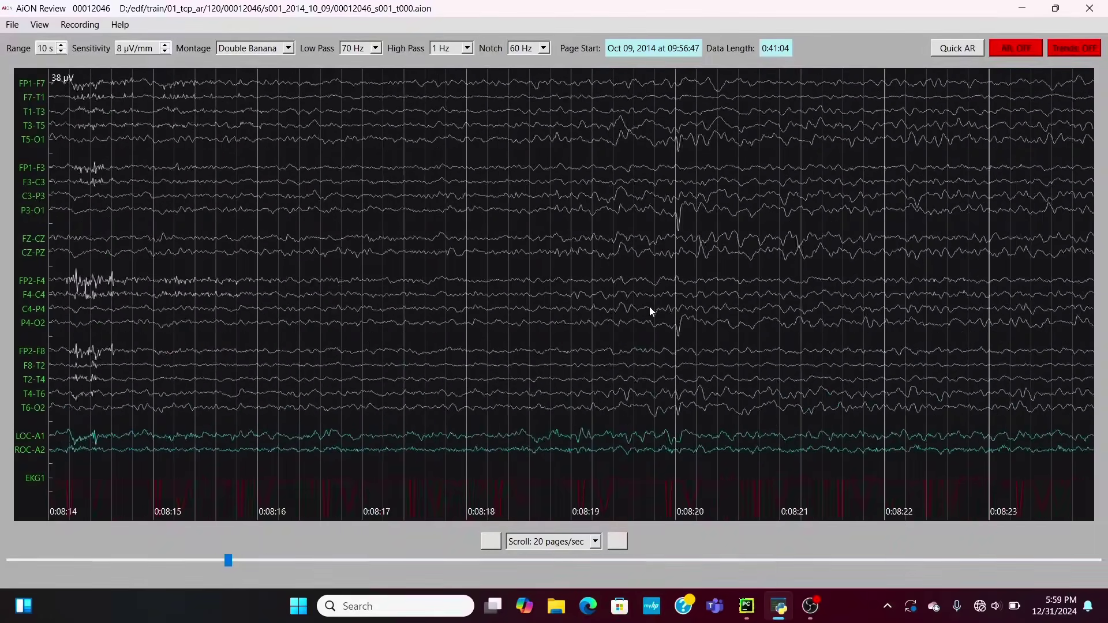
pyautogui.scroll(-18, 650, 311)
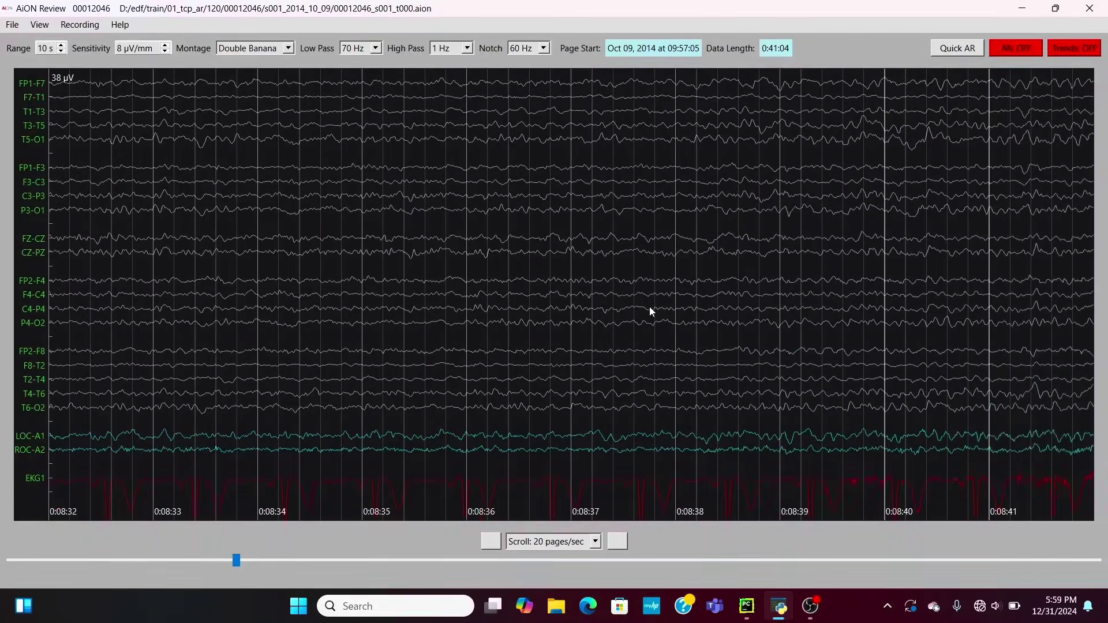
pyautogui.scroll(-19, 650, 310)
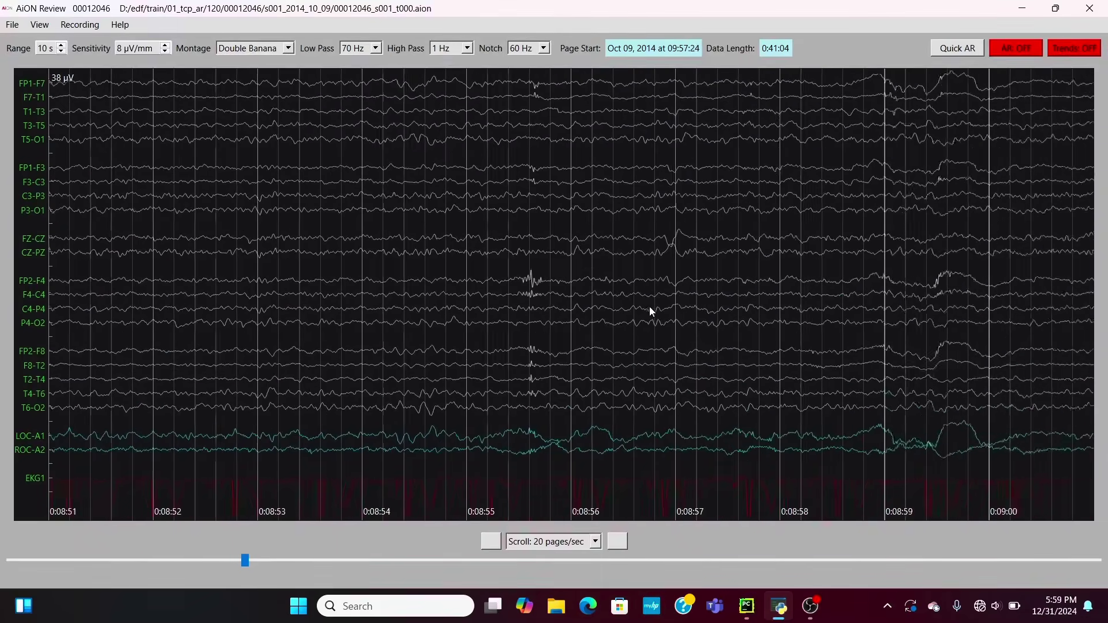
pyautogui.scroll(-10, 650, 310)
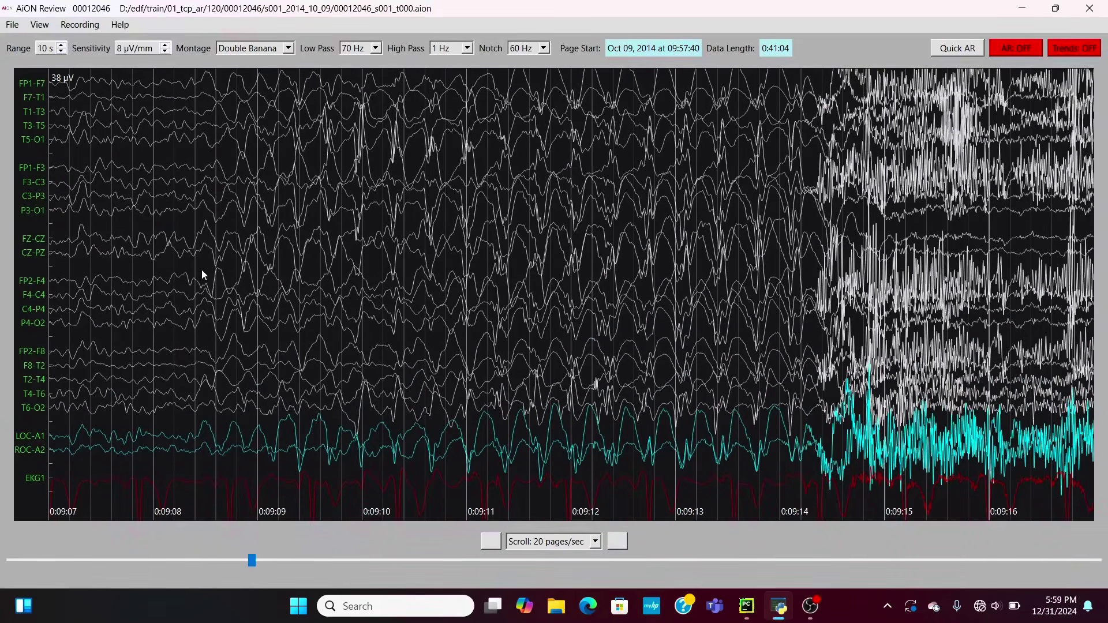
# Mark the onset of the rhythmic discharge at about 0:09:08 and set the sensitivity to 12 µV/mm
pyautogui.click(204, 267)
pyautogui.scroll(-1, 203, 266)
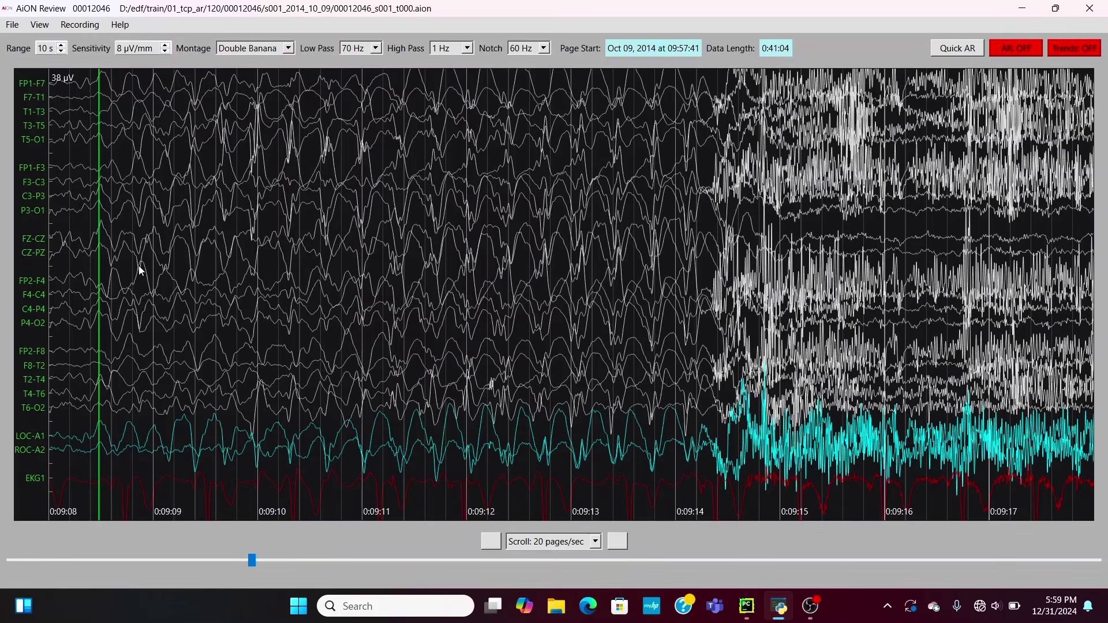
pyautogui.press('Down')
pyautogui.press('Down')
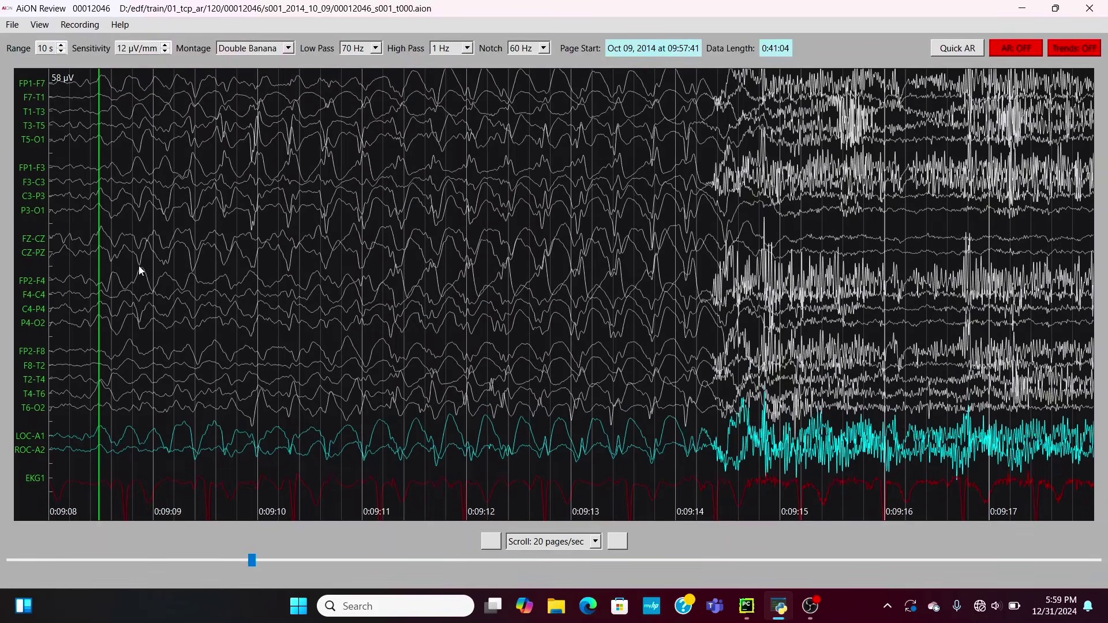
# Follow the discharge past its end near 0:09:14 and return to the page starting at 0:09:08
pyautogui.press('Right')
pyautogui.press('Right')
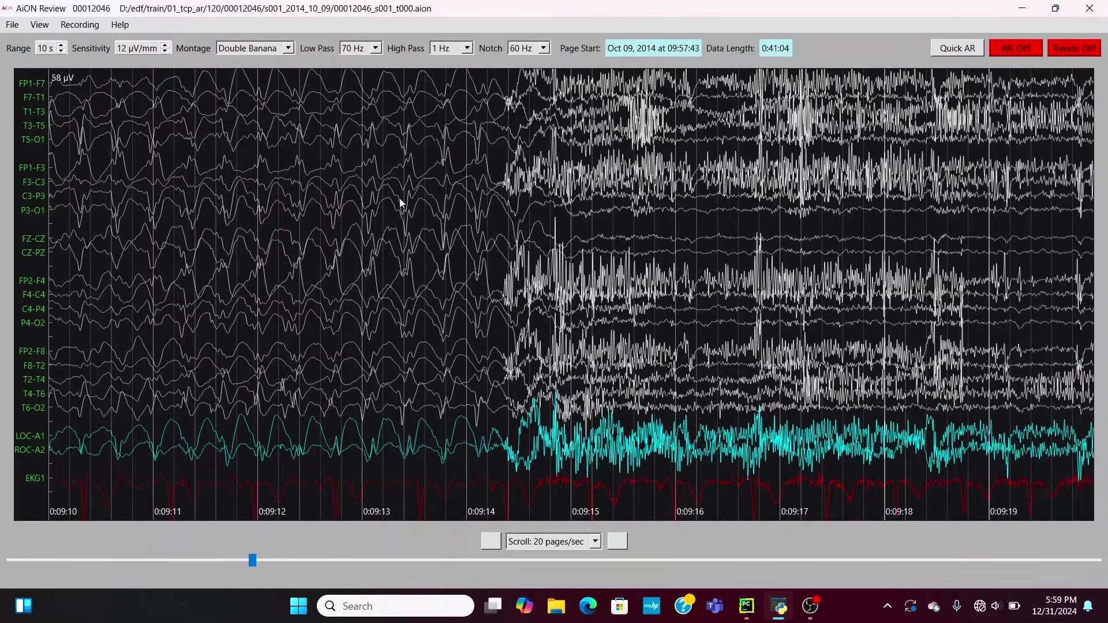
pyautogui.press('Right')
pyautogui.press('Right')
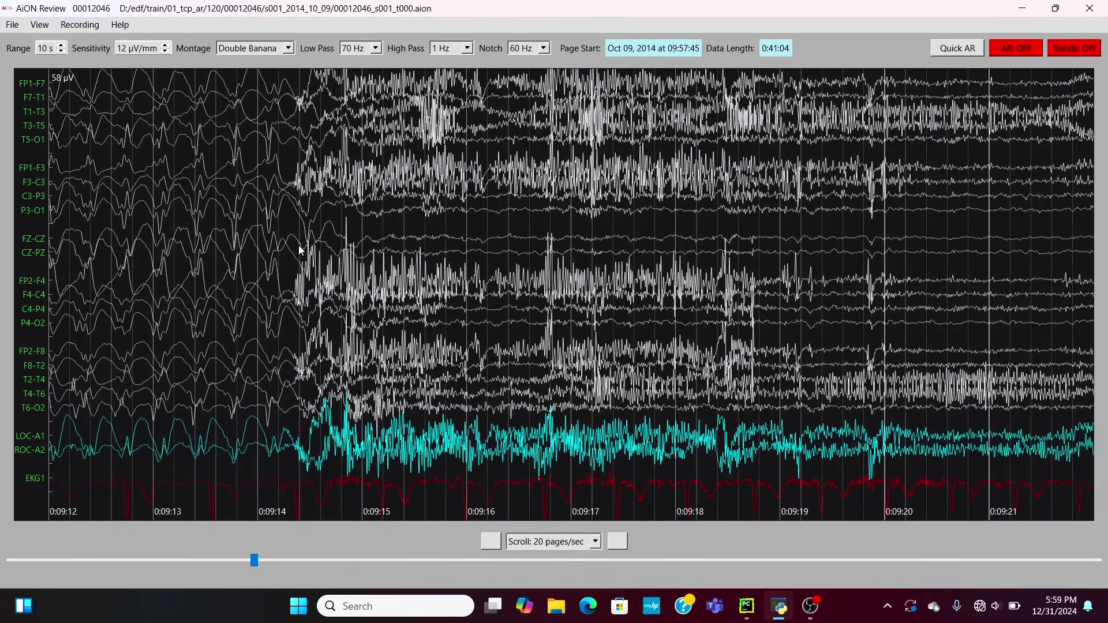
pyautogui.press('Right')
pyautogui.press('Right')
pyautogui.press('Left')
pyautogui.press('Right')
pyautogui.press('Right')
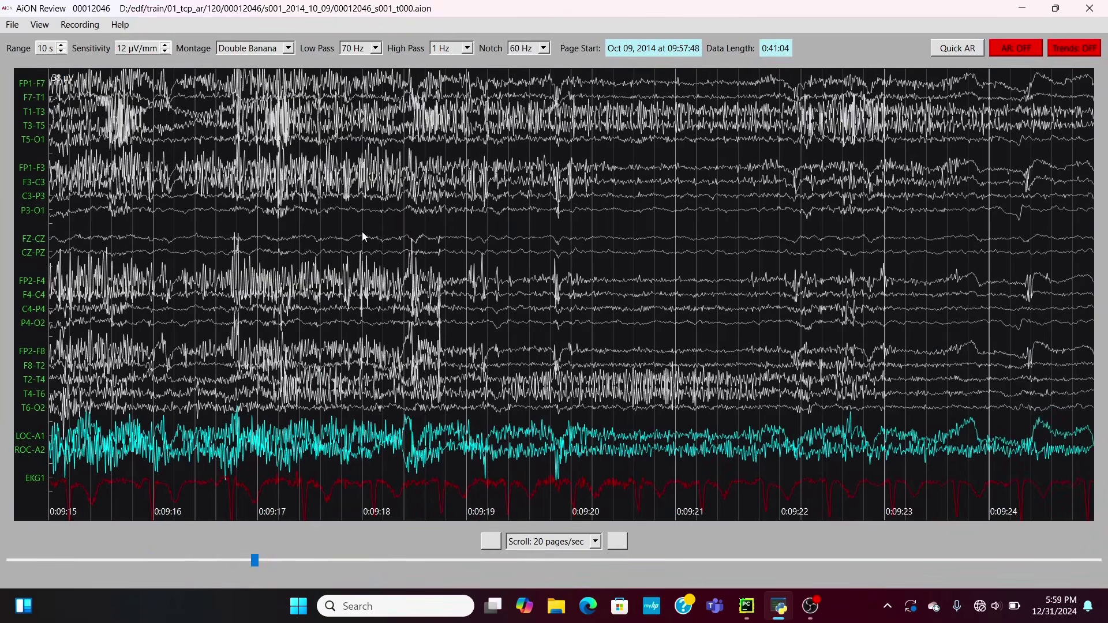
pyautogui.press('Left')
pyautogui.press('Left')
pyautogui.press('Left')
pyautogui.press('Left')
pyautogui.press('Left')
pyautogui.press('Left')
pyautogui.press('Left')
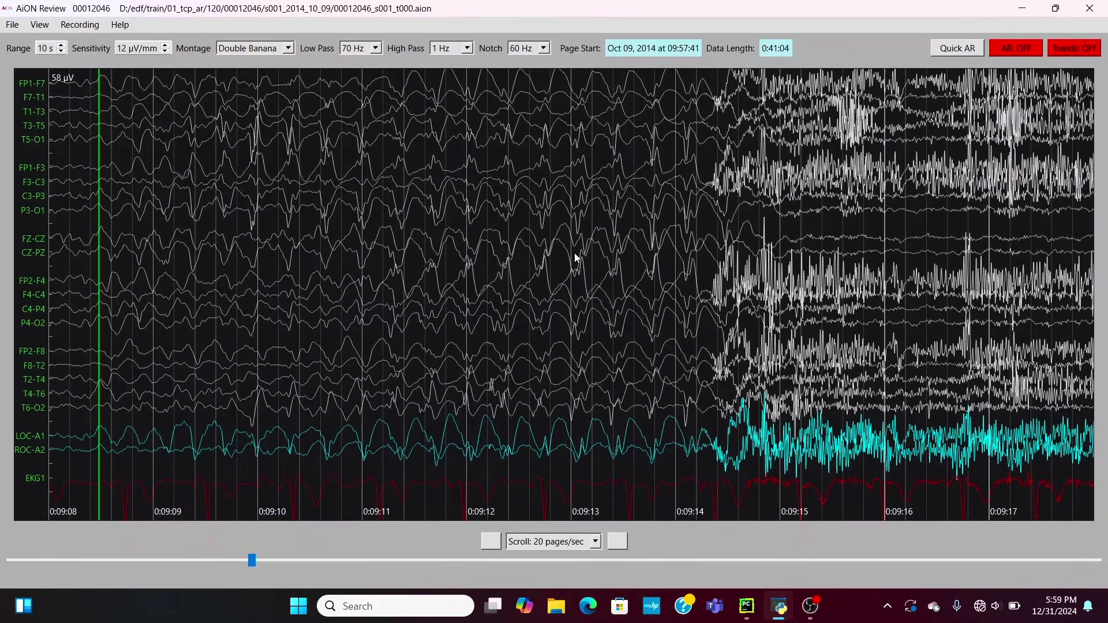
# Examine the EEG pages from 0:09:08 to about 0:10:27 for another generalized rhythmic discharge
pyautogui.press('Right')
pyautogui.press('Right')
pyautogui.press('Right')
pyautogui.press('Right')
pyautogui.press('Right')
pyautogui.press('Right')
pyautogui.press('Right')
pyautogui.press('Right')
pyautogui.press('Right')
pyautogui.press('Right')
pyautogui.press('Right')
pyautogui.press('Right')
pyautogui.press('Right')
pyautogui.press('Right')
pyautogui.press('Right')
pyautogui.press('Right')
pyautogui.press('Right')
pyautogui.press('Right')
pyautogui.press('Right')
pyautogui.press('Right')
pyautogui.press('Right')
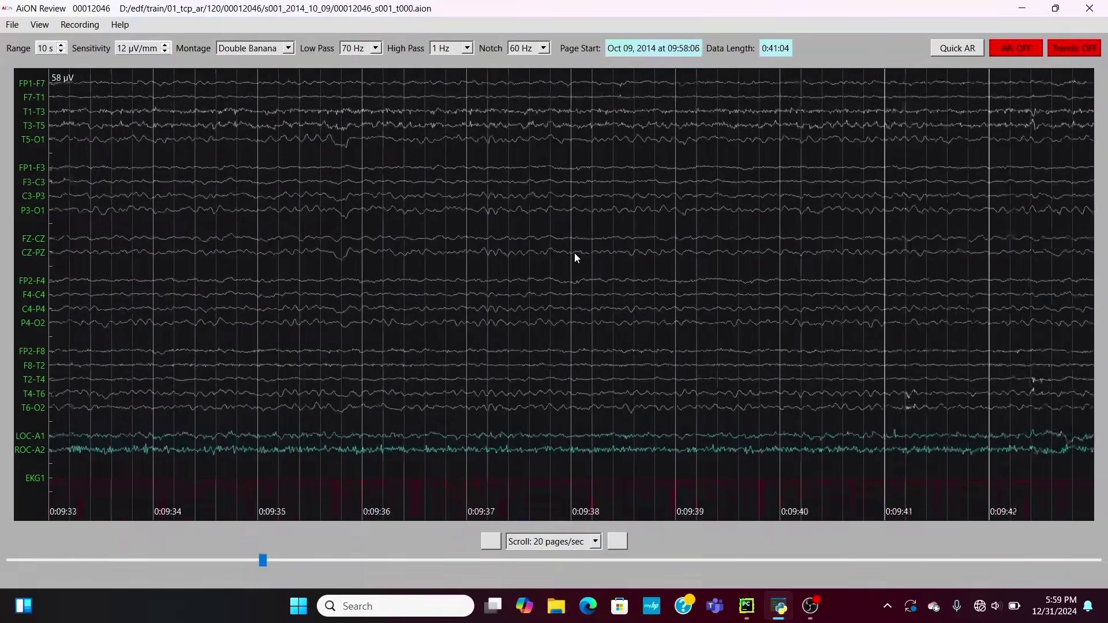
pyautogui.press('Right')
pyautogui.press('Right')
pyautogui.press('Right')
pyautogui.press('Right')
pyautogui.press('Right')
pyautogui.press('Right')
pyautogui.press('Right')
pyautogui.press('Right')
pyautogui.press('Right')
pyautogui.press('Right')
pyautogui.press('Right')
pyautogui.press('Right')
pyautogui.press('Right')
pyautogui.press('Right')
pyautogui.press('Right')
pyautogui.press('Right')
pyautogui.press('Right')
pyautogui.press('Right')
pyautogui.press('Right')
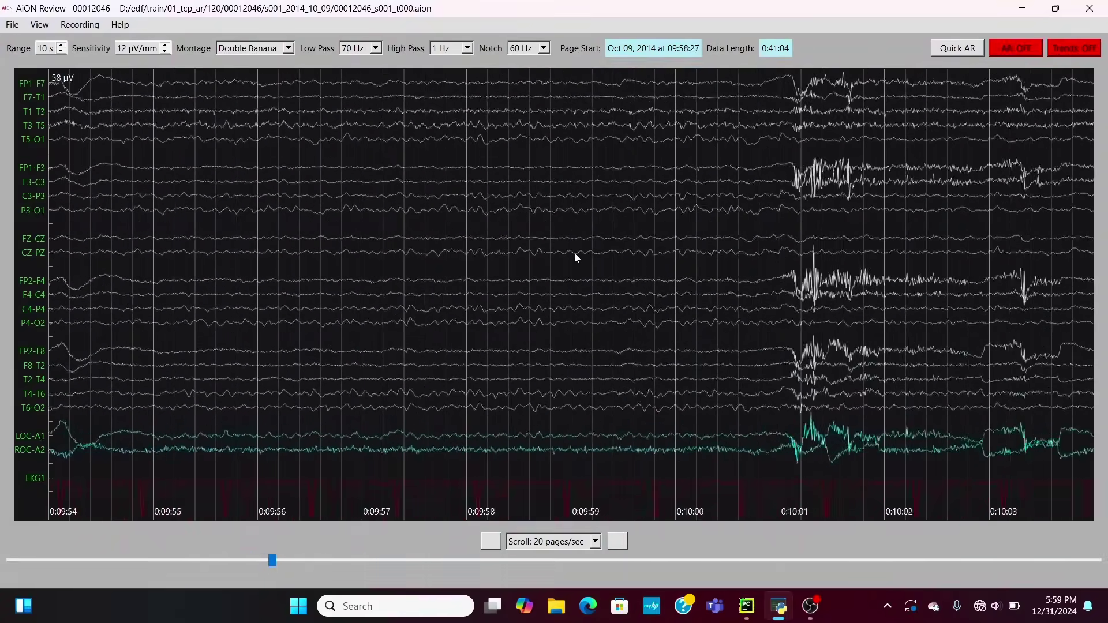
# Continue examining the EEG from about 0:10:27 to 0:11:33 for the next rhythmic discharge
pyautogui.press('Right')
pyautogui.press('Right')
pyautogui.press('Right')
pyautogui.press('Right')
pyautogui.press('Right')
pyautogui.press('Right')
pyautogui.press('Right')
pyautogui.press('Right')
pyautogui.press('Right')
pyautogui.press('Right')
pyautogui.press('Right')
pyautogui.press('Right')
pyautogui.press('Right')
pyautogui.press('Right')
pyautogui.press('Right')
pyautogui.press('Right')
pyautogui.press('Right')
pyautogui.press('Right')
pyautogui.press('Right')
pyautogui.press('Right')
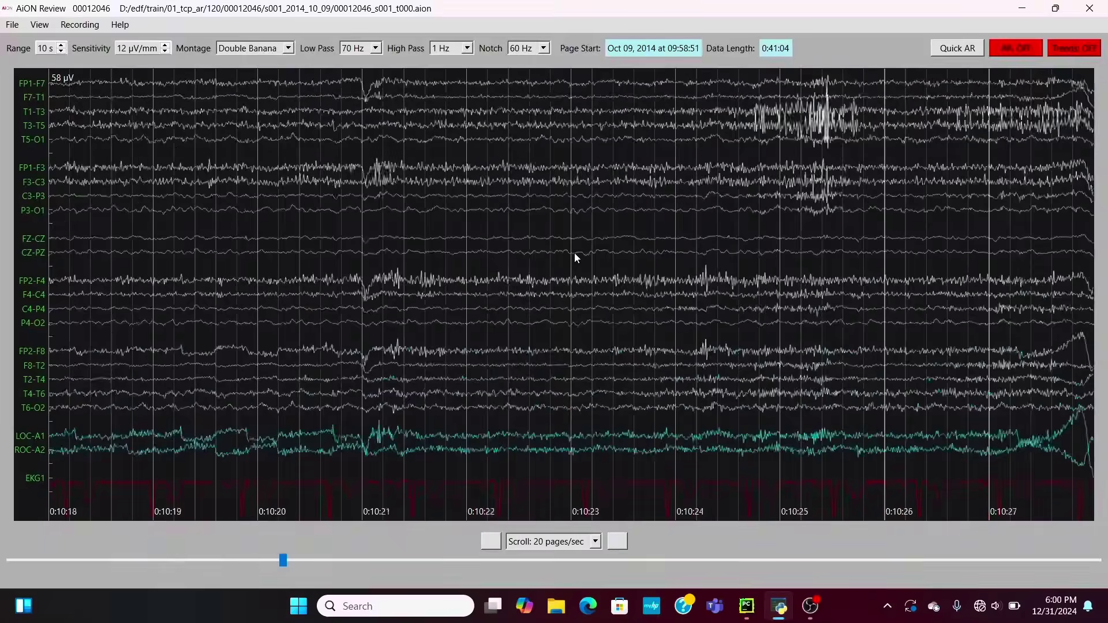
pyautogui.press('Right')
pyautogui.press('Right')
pyautogui.press('Right')
pyautogui.press('Right')
pyautogui.press('Right')
pyautogui.press('Right')
pyautogui.press('Right')
pyautogui.press('Right')
pyautogui.press('Right')
pyautogui.press('Right')
pyautogui.press('Right')
pyautogui.press('Right')
pyautogui.press('Right')
pyautogui.press('Right')
pyautogui.press('Right')
pyautogui.press('Right')
pyautogui.press('Right')
pyautogui.press('Right')
pyautogui.press('Right')
pyautogui.press('Right')
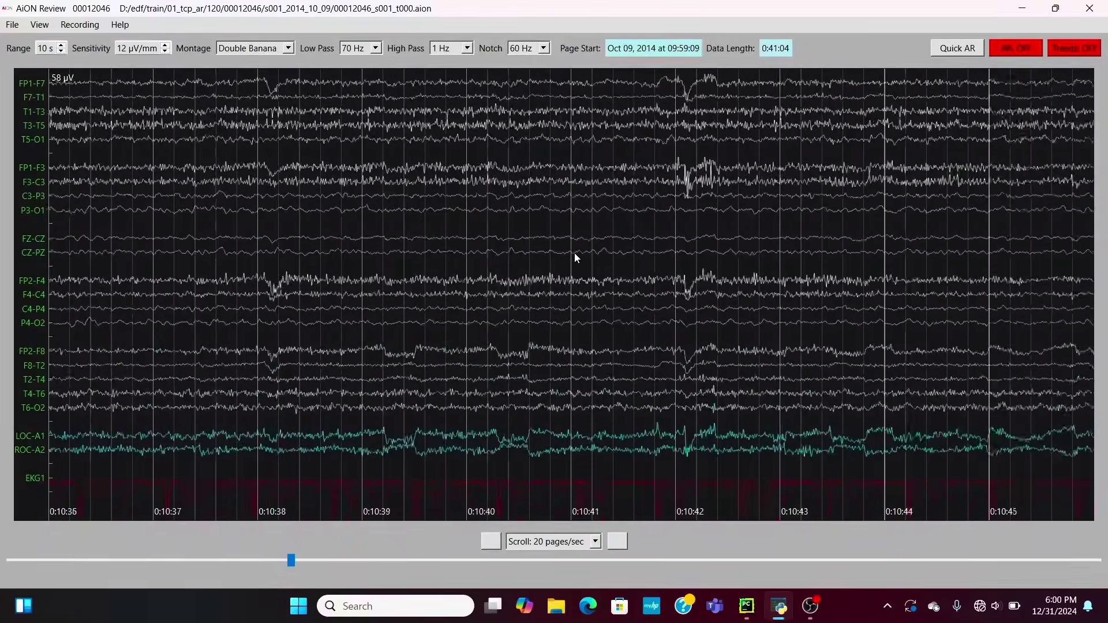
pyautogui.press('Right')
pyautogui.press('Right')
pyautogui.press('Right')
pyautogui.press('Right')
pyautogui.press('Right')
pyautogui.press('Right')
pyautogui.press('Right')
pyautogui.press('Right')
pyautogui.press('Right')
pyautogui.press('Right')
pyautogui.press('Right')
pyautogui.press('Right')
pyautogui.press('Right')
pyautogui.press('Right')
pyautogui.press('Right')
pyautogui.press('Right')
pyautogui.press('Right')
pyautogui.press('Right')
pyautogui.press('Right')
pyautogui.press('Right')
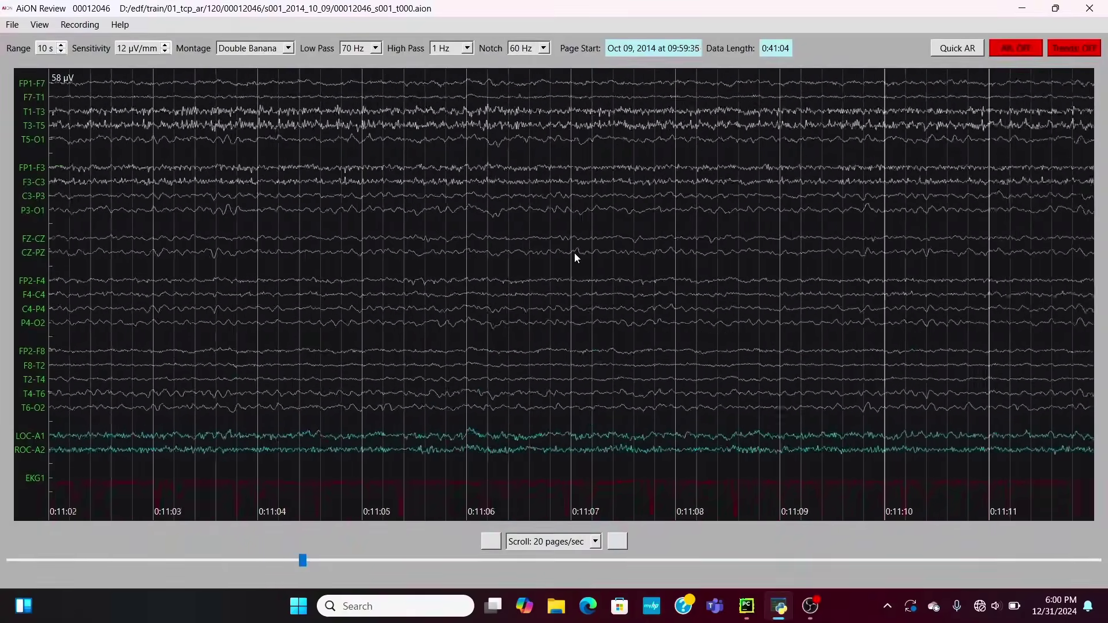
# Mark the onset of the rhythmic discharge at about 0:11:24 and follow the discharge to its end near 0:11:35
pyautogui.press('Right')
pyautogui.press('Right')
pyautogui.press('Right')
pyautogui.press('Right')
pyautogui.press('Right')
pyautogui.press('Right')
pyautogui.press('Right')
pyautogui.press('Right')
pyautogui.press('Right')
pyautogui.press('Right')
pyautogui.press('Right')
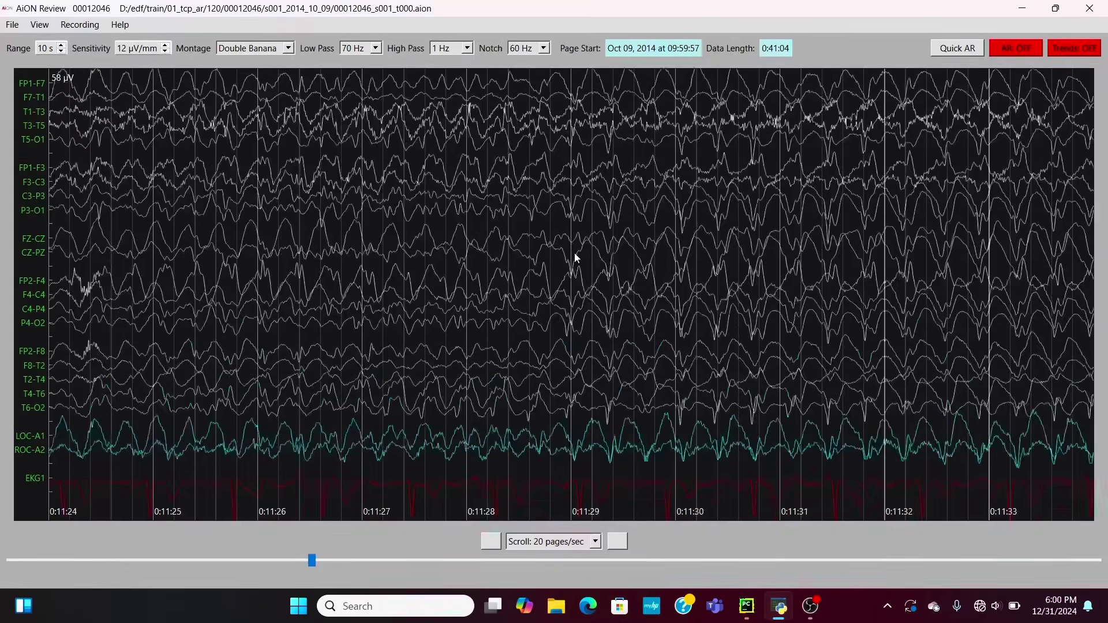
pyautogui.press('Right')
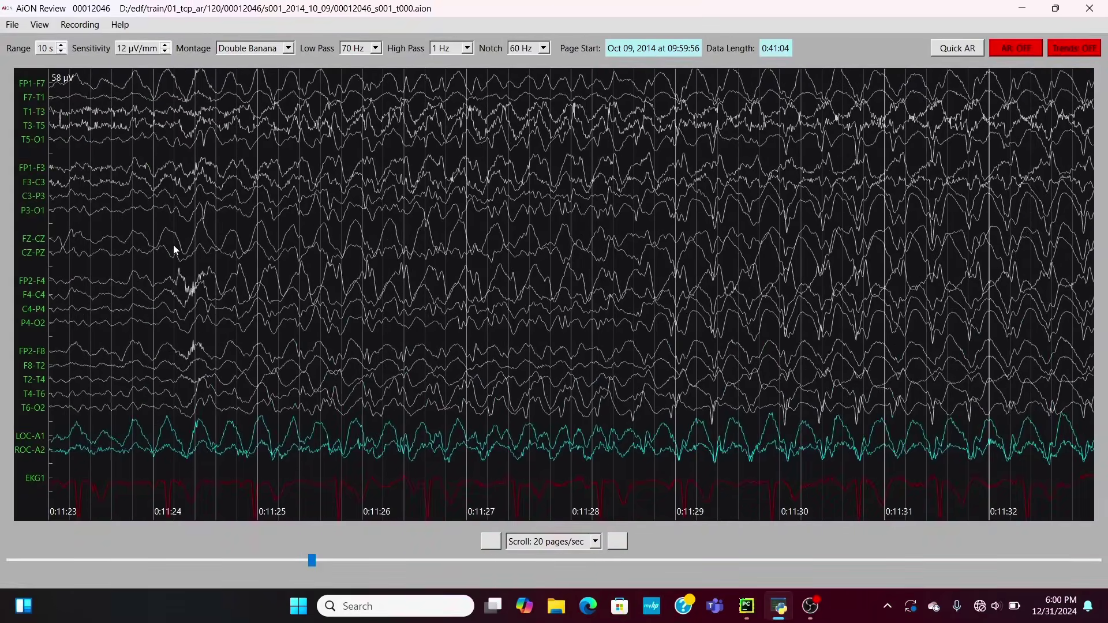
pyautogui.press('Right')
pyautogui.press('Right')
pyautogui.press('Right')
pyautogui.press('Right')
pyautogui.press('Right')
pyautogui.press('Right')
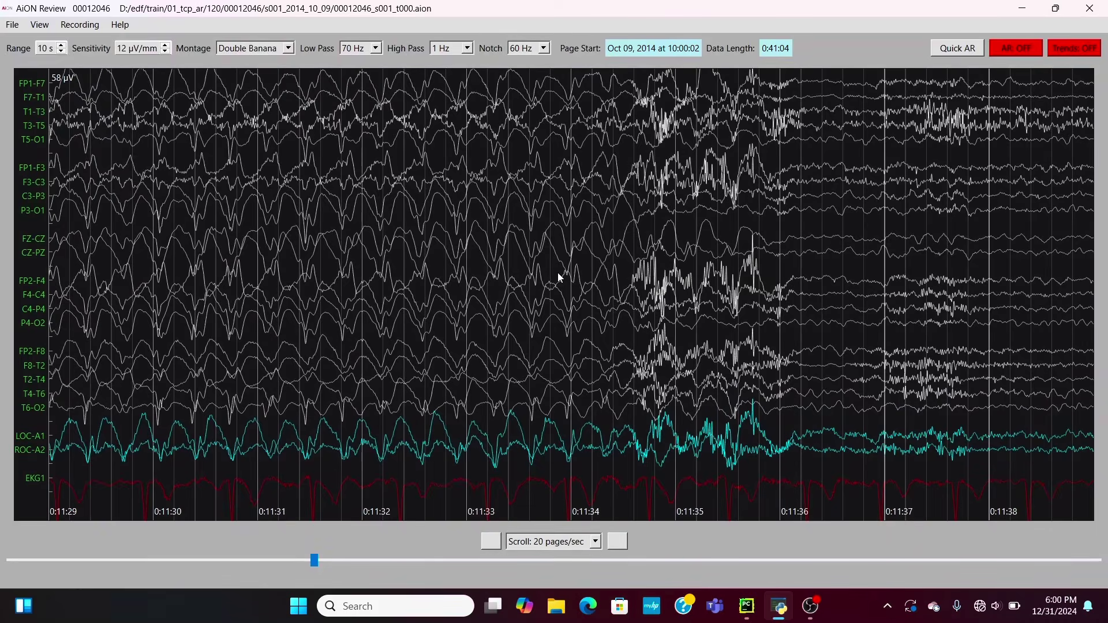
# Inspect the discharge's final seconds between 0:11:27 and 0:11:39, then return to its marked onset page at 0:11:23
pyautogui.press('Left')
pyautogui.press('Left')
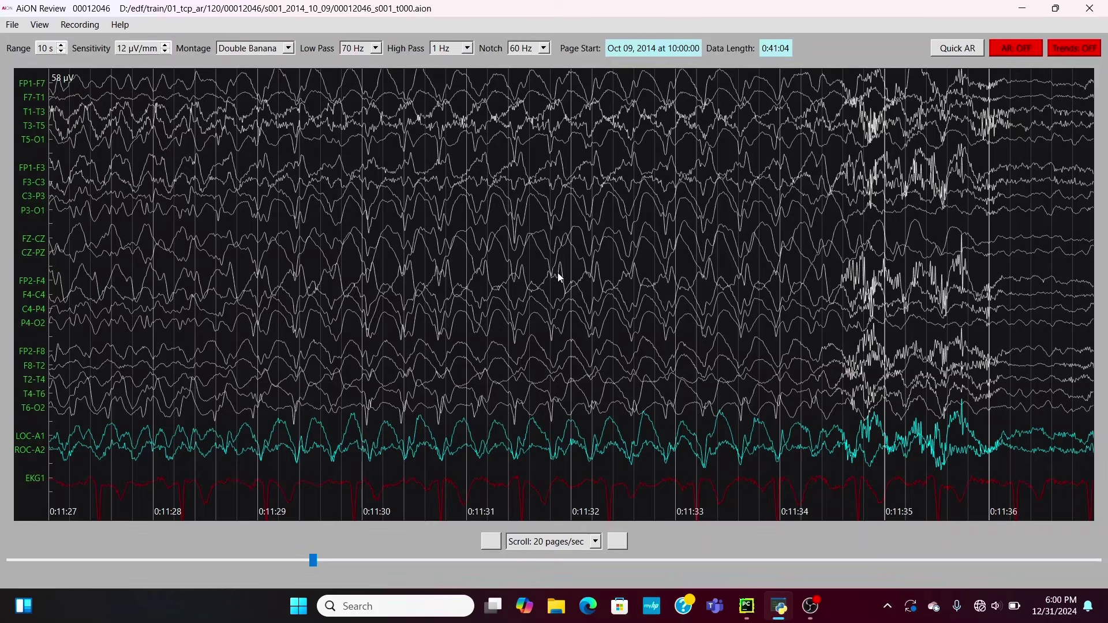
pyautogui.press('Right')
pyautogui.press('Right')
pyautogui.press('Right')
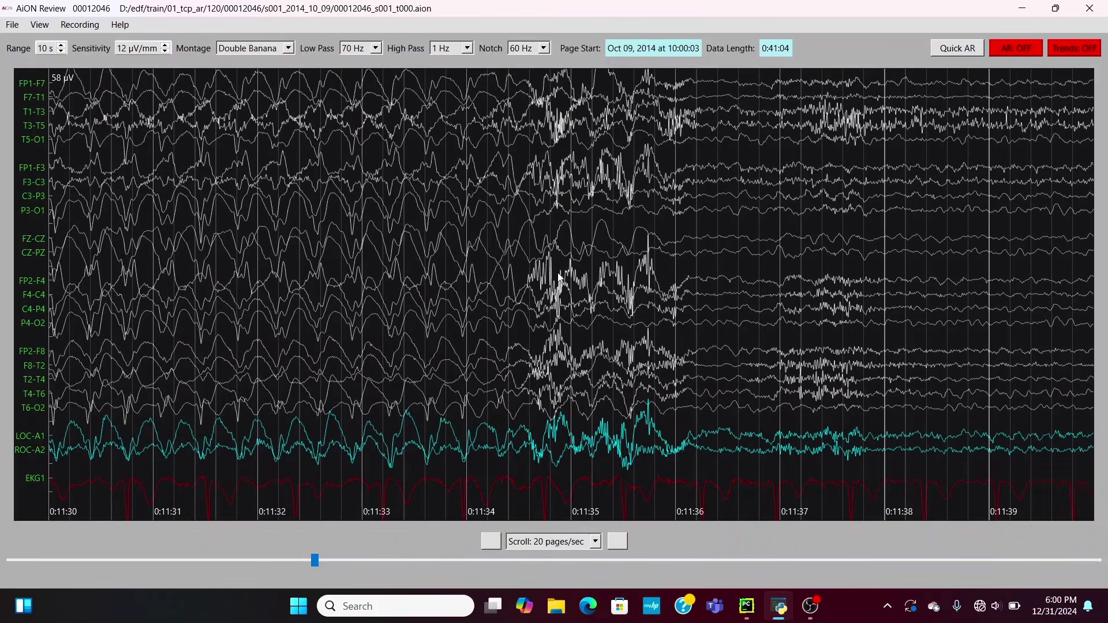
pyautogui.press('Left')
pyautogui.press('Left')
pyautogui.press('Left')
pyautogui.press('Left')
pyautogui.press('Left')
pyautogui.press('Left')
pyautogui.press('Left')
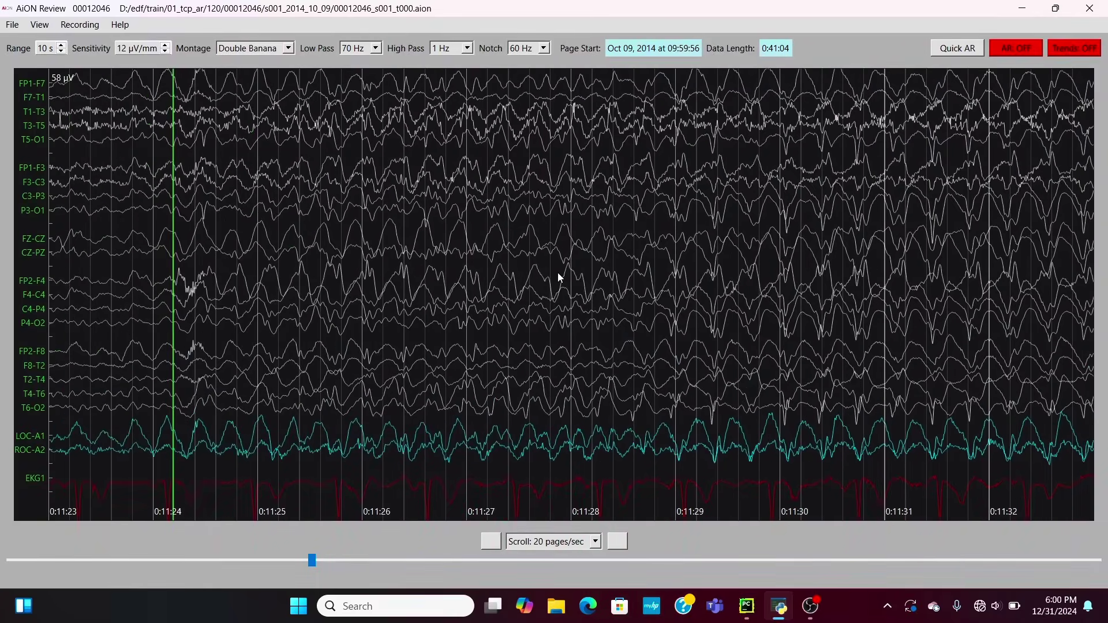
# Examine the discharge's evolution from the lead-in before its 0:11:24 onset through the page starting at 0:11:27
pyautogui.press('Right')
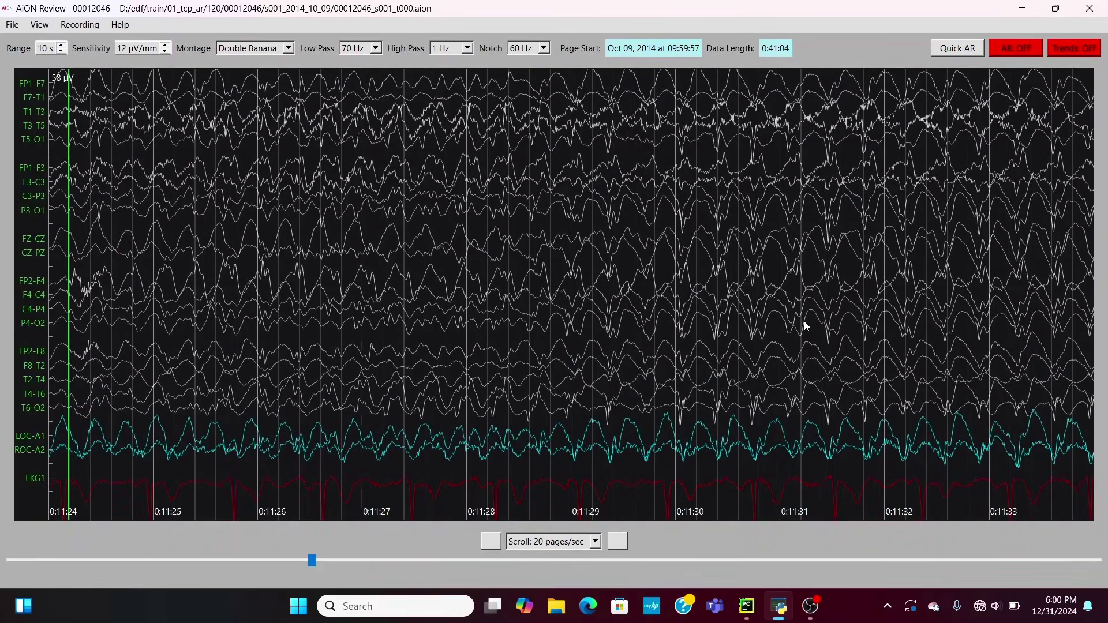
pyautogui.press('Right')
pyautogui.press('Left')
pyautogui.press('Left')
pyautogui.press('Left')
pyautogui.press('Left')
pyautogui.press('Right')
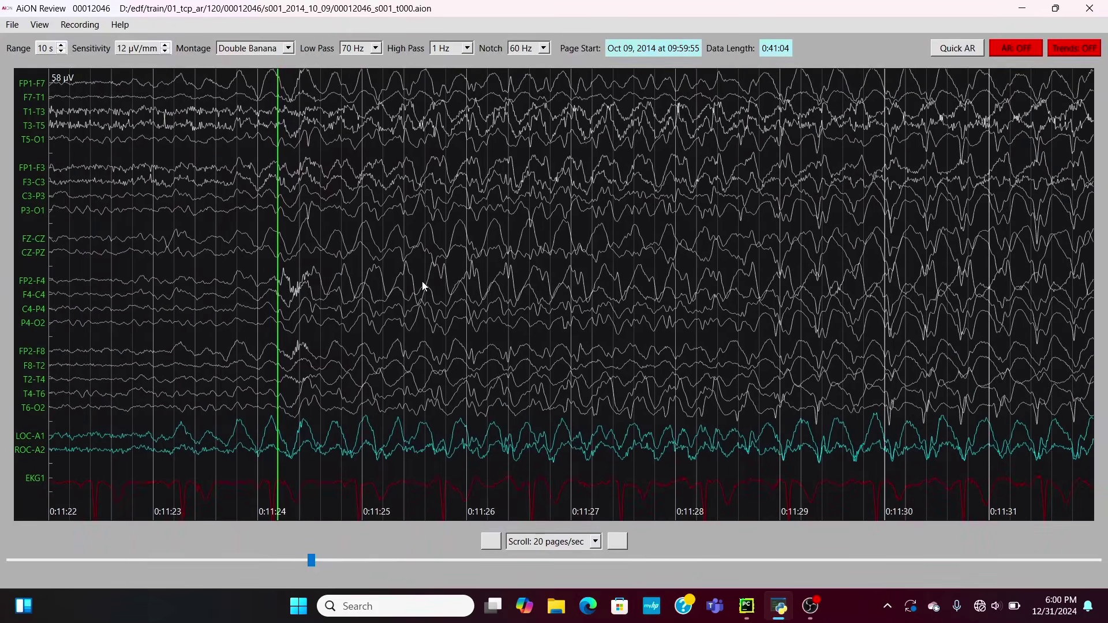
pyautogui.press('Right')
pyautogui.press('Right')
pyautogui.press('Right')
pyautogui.press('Right')
pyautogui.press('Right')
pyautogui.press('Right')
pyautogui.press('Right')
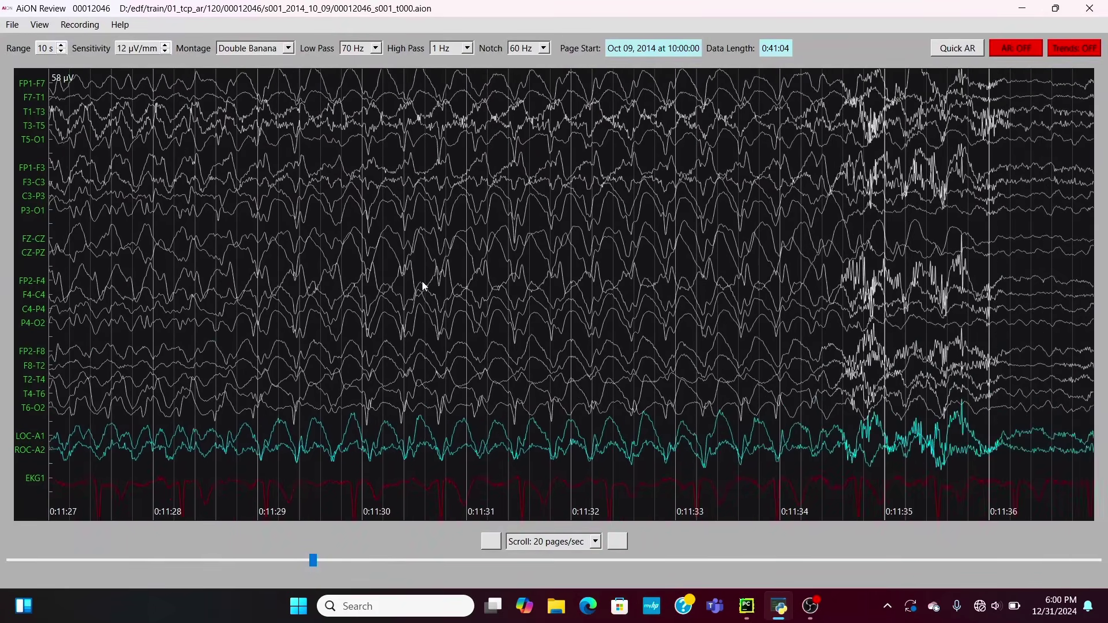
# Examine the end of the discharge and the activity following it, up to the page starting at 0:11:36
pyautogui.press('Right')
pyautogui.press('Right')
pyautogui.press('Right')
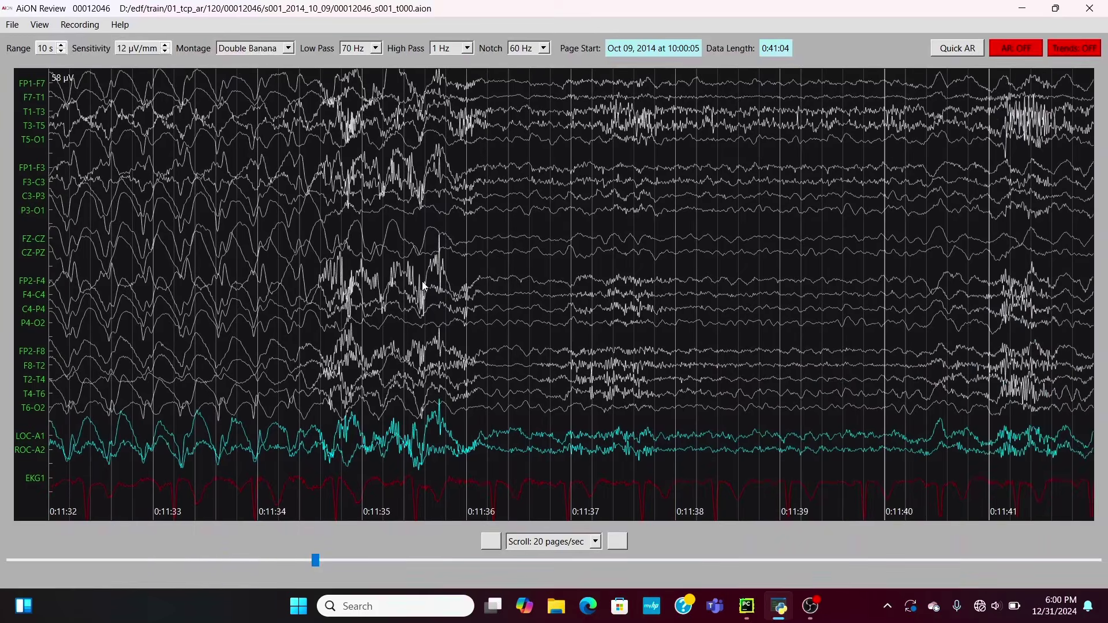
pyautogui.press('Right')
pyautogui.press('Right')
# Locate the next rhythmic discharge beginning near 0:11:56 and follow it past its end to the page starting at 0:12:06
pyautogui.press('Right')
pyautogui.press('Right')
pyautogui.press('Right')
pyautogui.press('Right')
pyautogui.press('Right')
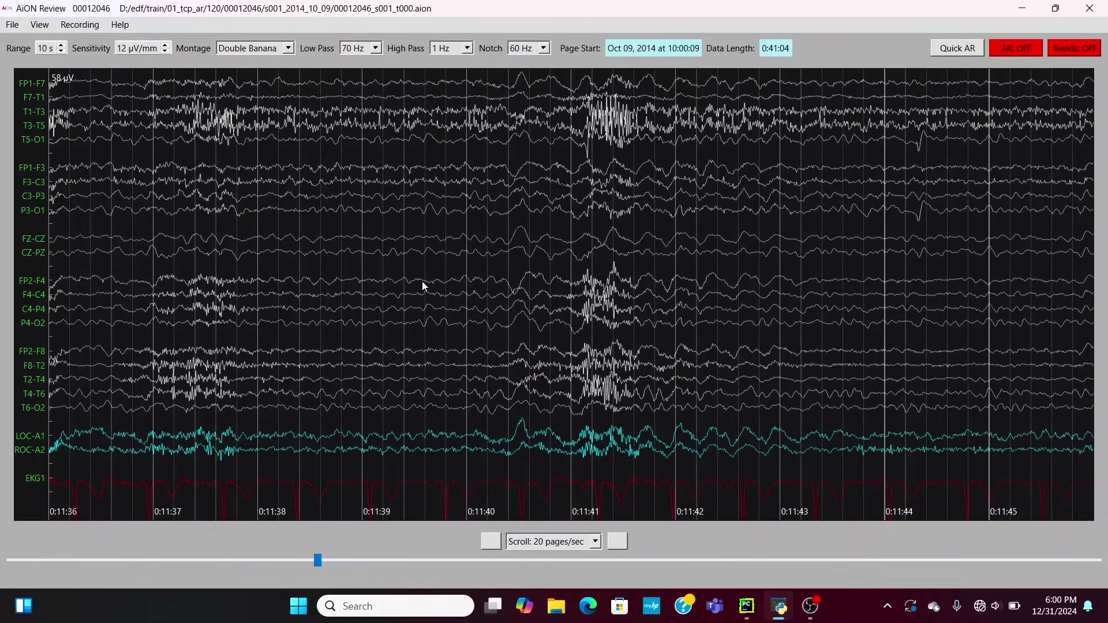
pyautogui.press('Right')
pyautogui.press('Right')
pyautogui.press('Right')
pyautogui.press('Right')
pyautogui.press('Right')
pyautogui.press('Right')
pyautogui.press('Right')
pyautogui.press('Right')
pyautogui.press('Right')
pyautogui.press('Right')
pyautogui.press('Right')
pyautogui.press('Right')
pyautogui.press('Right')
pyautogui.press('Right')
pyautogui.press('Right')
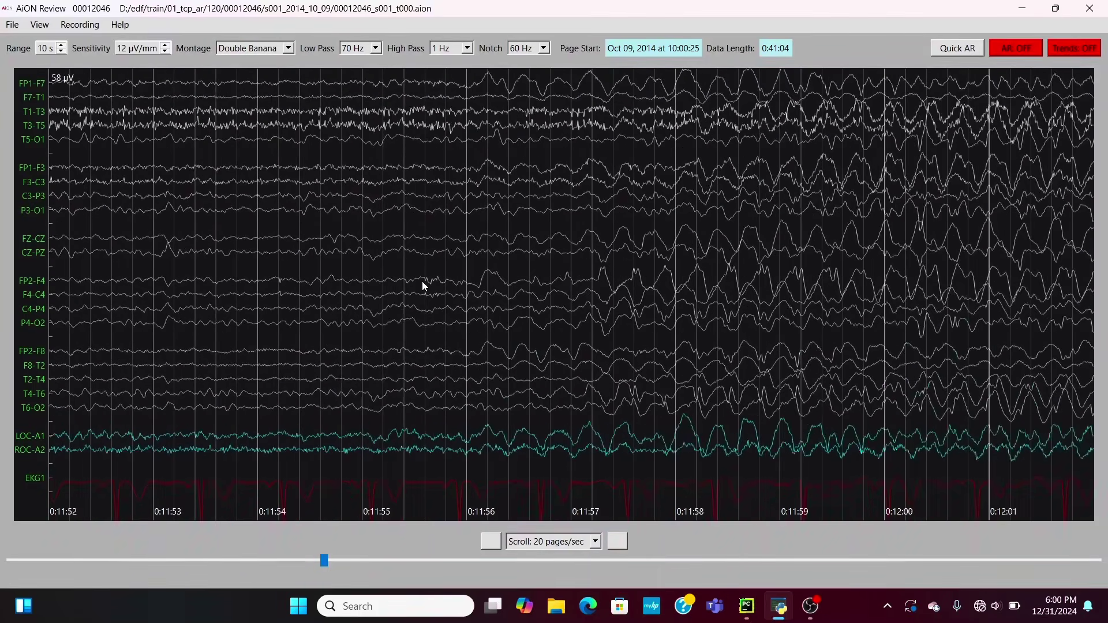
pyautogui.press('Right')
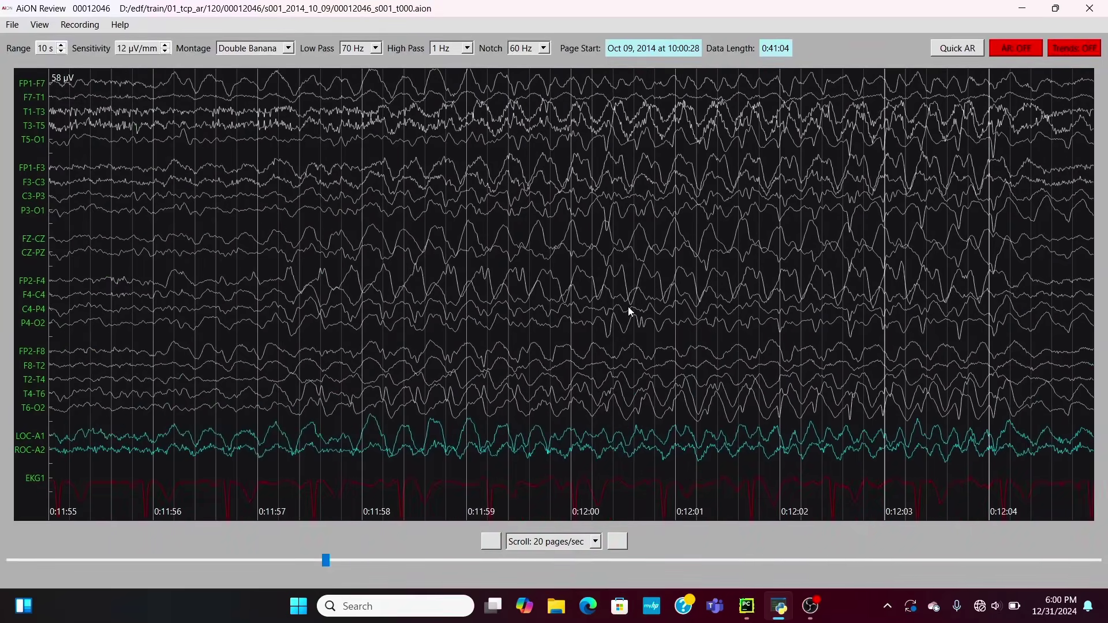
pyautogui.press('Right')
pyautogui.press('Right')
pyautogui.press('Right')
pyautogui.press('Right')
pyautogui.press('Right')
pyautogui.press('Right')
pyautogui.press('Right')
pyautogui.press('Right')
pyautogui.press('Right')
pyautogui.press('Right')
pyautogui.press('Right')
pyautogui.press('Right')
pyautogui.press('Left')
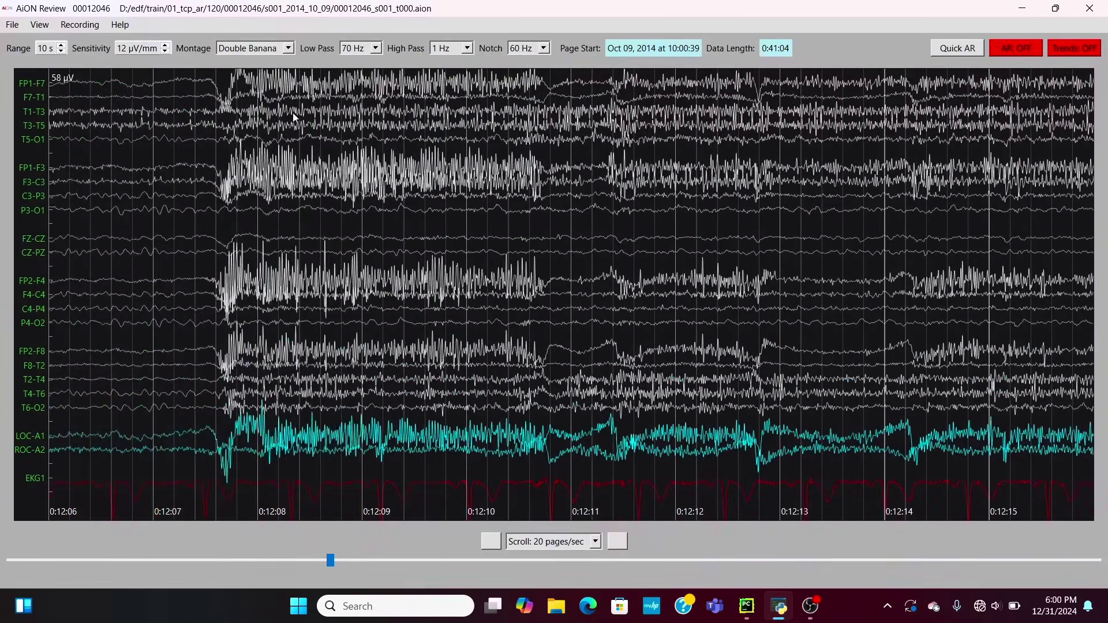
# Set the display sensitivity to 7 µV/mm while viewing the high-frequency activity after 0:12:07
pyautogui.press('Down')
pyautogui.press('Right')
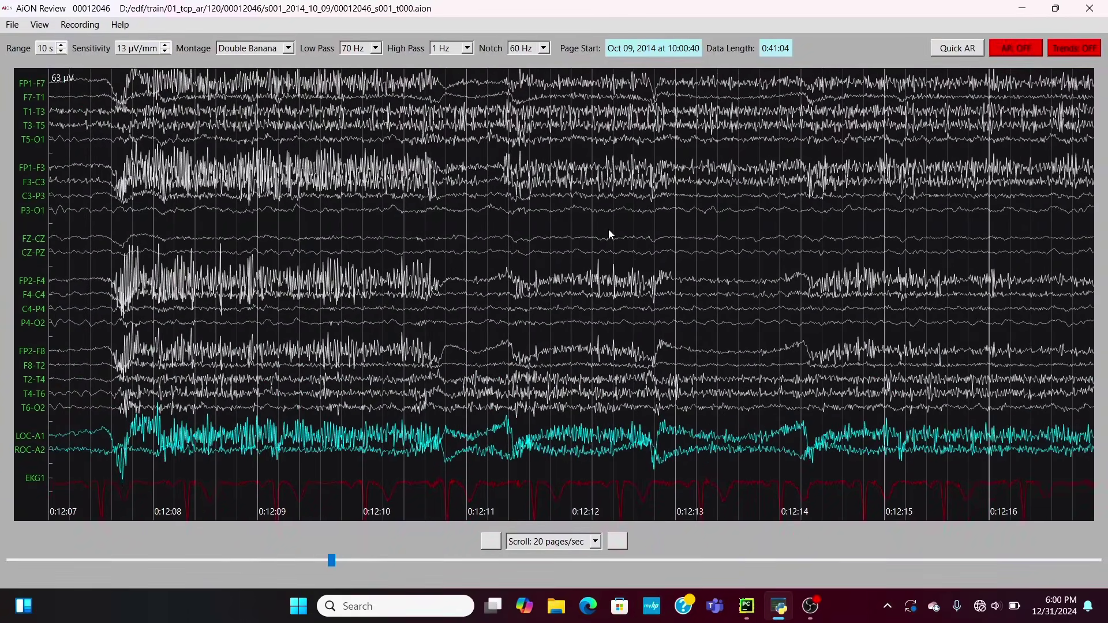
pyautogui.press('Up')
pyautogui.press('Up')
pyautogui.press('Up')
pyautogui.press('Up')
pyautogui.press('Up')
pyautogui.press('Up')
# Examine the EEG pages from about 0:12:08 to 0:13:10 for further rhythmic discharges at 7 µV/mm
pyautogui.press('Right')
pyautogui.press('Right')
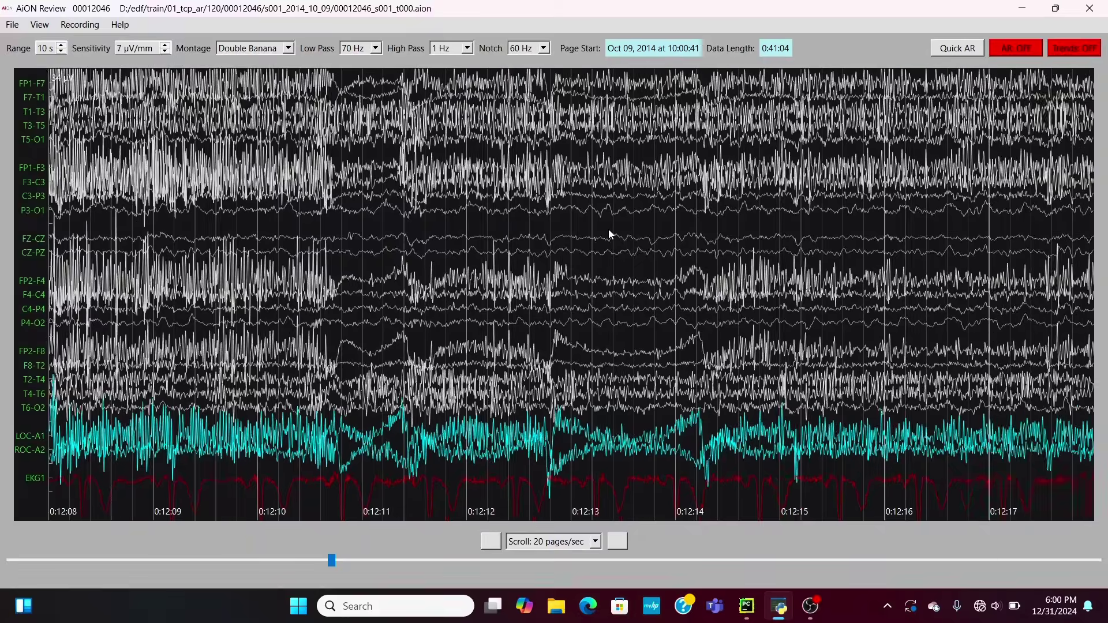
pyautogui.press('Right')
pyautogui.press('Right')
pyautogui.press('Right')
pyautogui.press('Right')
pyautogui.press('Right')
pyautogui.press('Right')
pyautogui.press('Right')
pyautogui.press('Right')
pyautogui.press('Right')
pyautogui.press('Right')
pyautogui.press('Right')
pyautogui.press('Right')
pyautogui.press('Right')
pyautogui.press('Right')
pyautogui.press('Right')
pyautogui.press('Right')
pyautogui.press('Right')
pyautogui.press('Right')
pyautogui.press('Right')
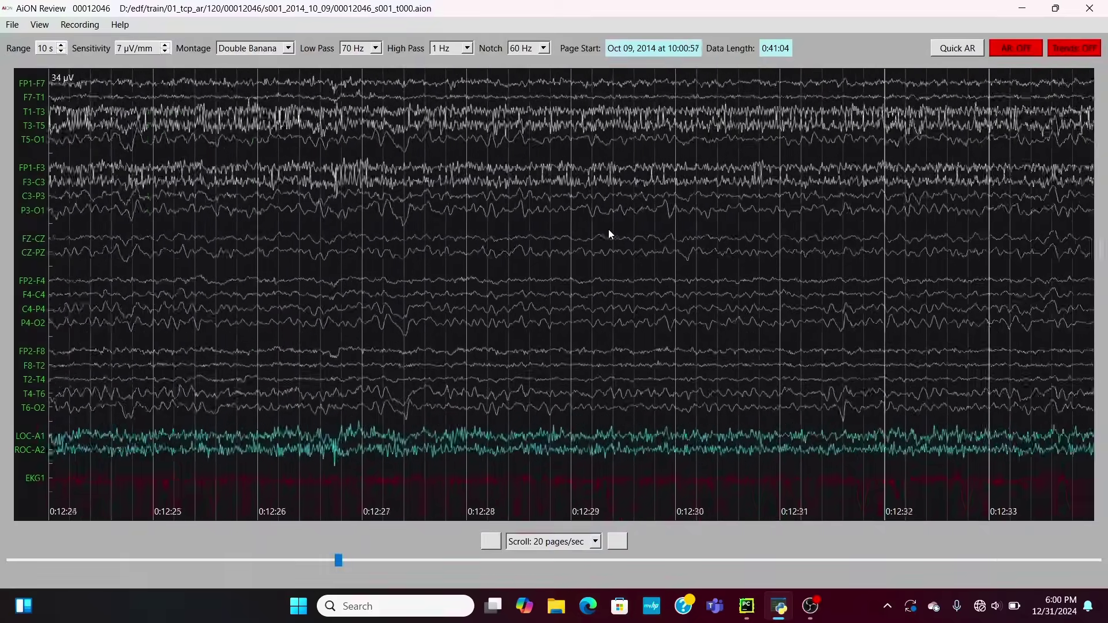
pyautogui.press('Right')
pyautogui.press('Right')
pyautogui.press('Right')
pyautogui.press('Right')
pyautogui.press('Right')
pyautogui.press('Right')
pyautogui.press('Right')
pyautogui.press('Right')
pyautogui.press('Right')
pyautogui.press('Right')
pyautogui.press('Right')
pyautogui.press('Right')
pyautogui.press('Right')
pyautogui.press('Right')
pyautogui.press('Right')
pyautogui.press('Right')
pyautogui.press('Right')
pyautogui.press('Right')
pyautogui.press('Right')
pyautogui.press('Right')
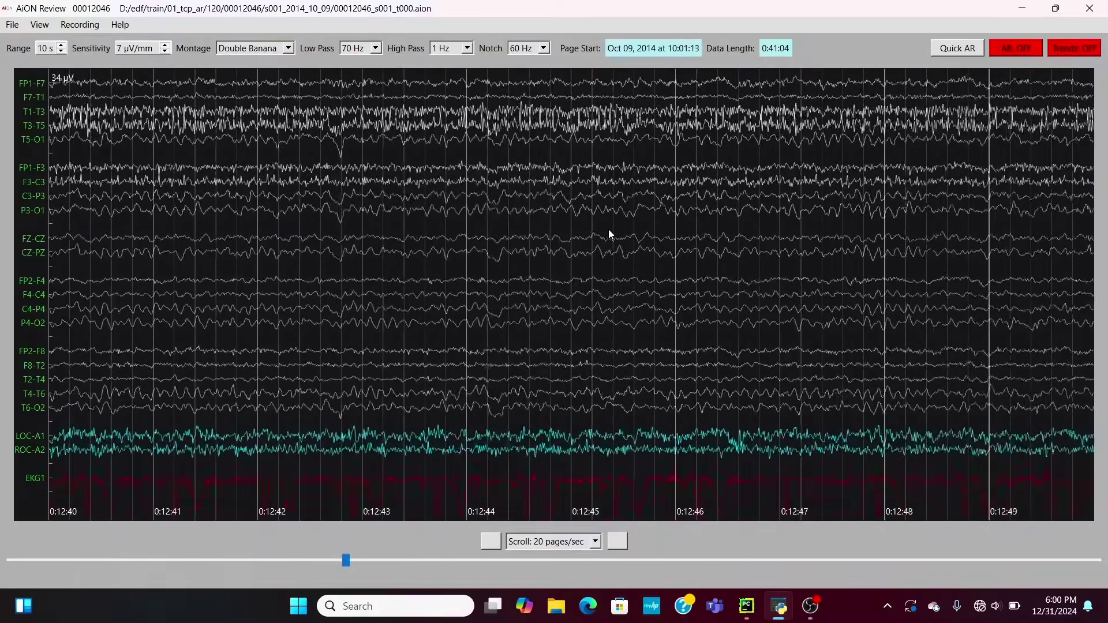
pyautogui.press('Right')
pyautogui.press('Right')
pyautogui.press('Right')
pyautogui.press('Right')
pyautogui.press('Right')
pyautogui.press('Right')
pyautogui.press('Right')
pyautogui.press('Right')
pyautogui.press('Right')
pyautogui.press('Right')
pyautogui.press('Right')
pyautogui.press('Right')
pyautogui.press('Right')
pyautogui.press('Right')
pyautogui.press('Right')
pyautogui.press('Right')
pyautogui.press('Right')
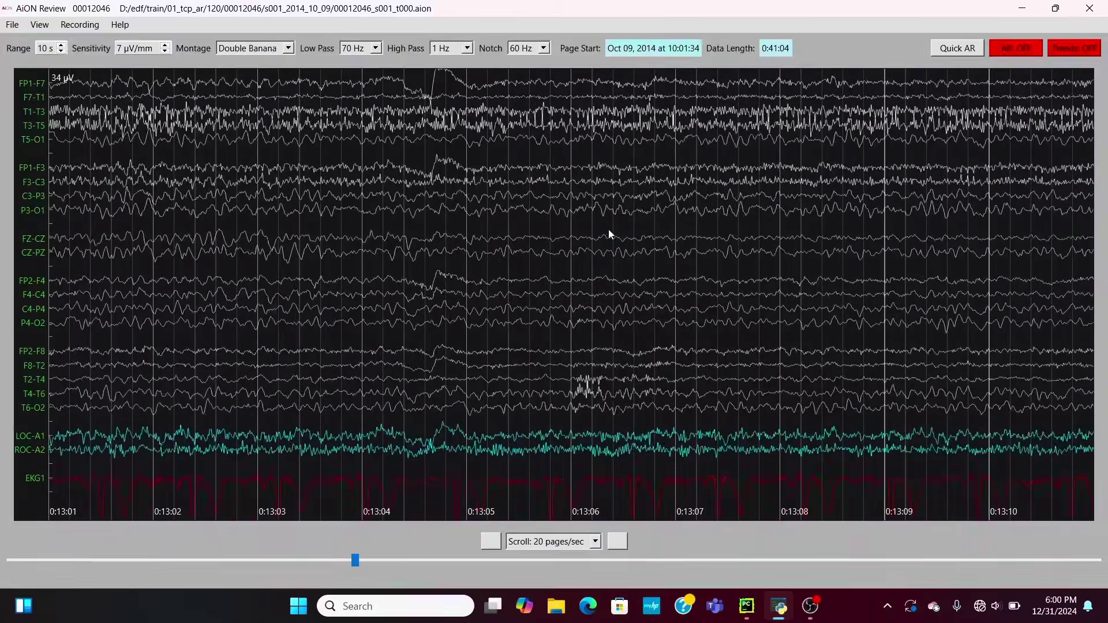
# Continue examining the EEG from about 0:13:11 to 0:14:10 for another rhythmic discharge
pyautogui.press('Right')
pyautogui.press('Right')
pyautogui.press('Right')
pyautogui.press('Right')
pyautogui.press('Right')
pyautogui.press('Right')
pyautogui.press('Right')
pyautogui.press('Right')
pyautogui.press('Right')
pyautogui.press('Right')
pyautogui.press('Right')
pyautogui.press('Right')
pyautogui.press('Right')
pyautogui.press('Right')
pyautogui.press('Right')
pyautogui.press('Right')
pyautogui.press('Right')
pyautogui.press('Right')
pyautogui.press('Right')
pyautogui.press('Right')
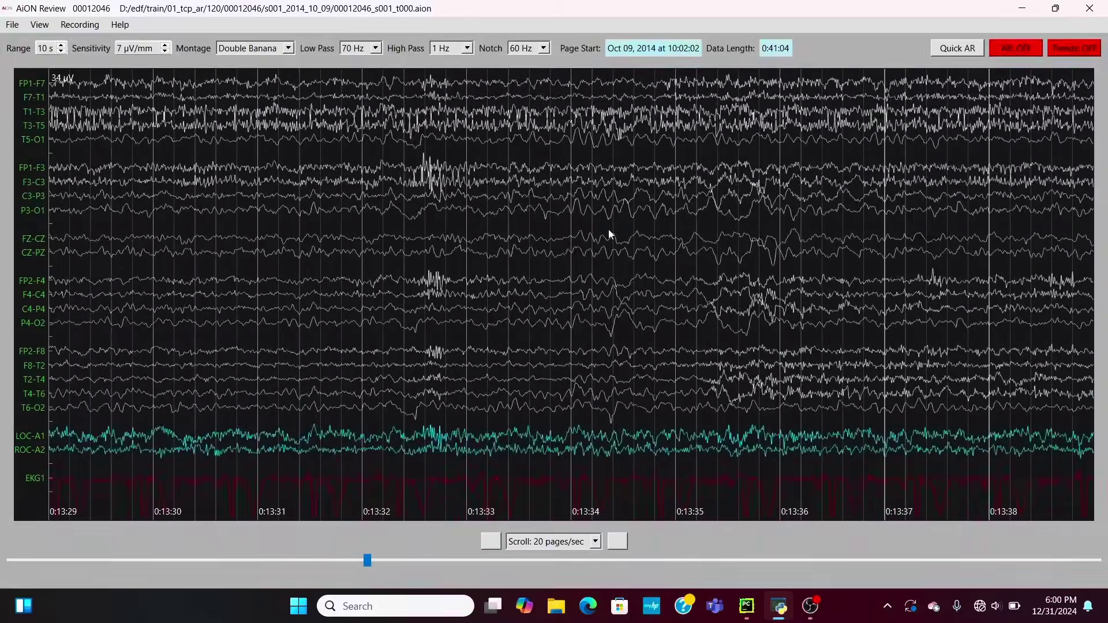
pyautogui.press('Right')
pyautogui.press('Right')
pyautogui.press('Right')
pyautogui.press('Right')
pyautogui.press('Right')
pyautogui.press('Right')
pyautogui.press('Right')
pyautogui.press('Right')
pyautogui.press('Right')
pyautogui.press('Right')
pyautogui.press('Right')
pyautogui.press('Right')
pyautogui.press('Right')
pyautogui.press('Right')
pyautogui.press('Right')
pyautogui.press('Right')
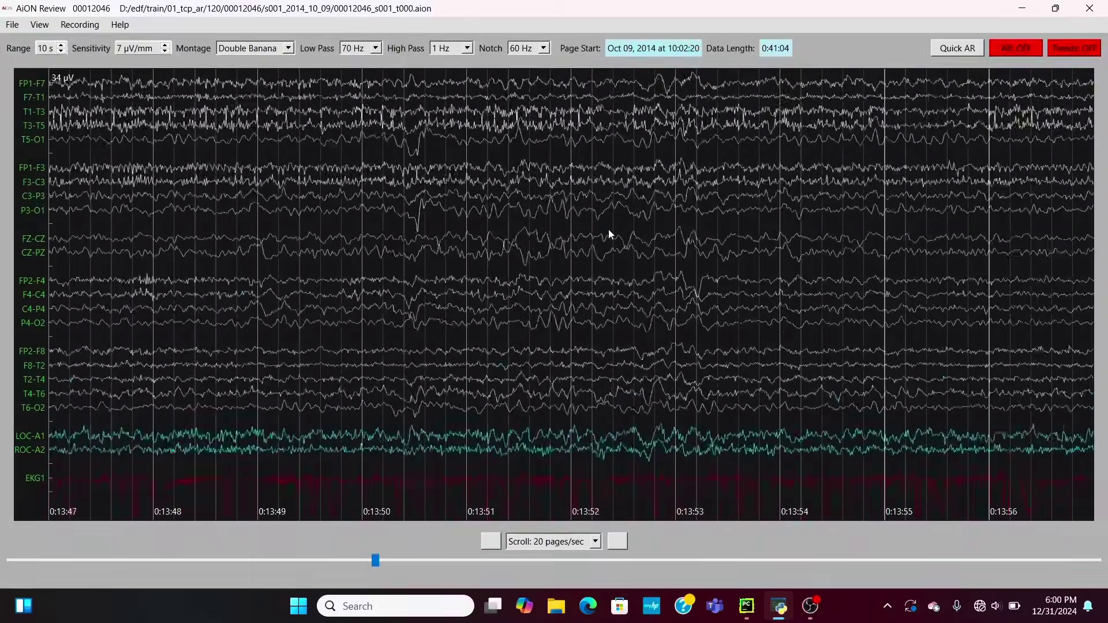
pyautogui.press('Right')
pyautogui.press('Right')
pyautogui.press('Right')
pyautogui.press('Right')
pyautogui.press('Right')
pyautogui.press('Right')
pyautogui.press('Right')
pyautogui.press('Right')
pyautogui.press('Right')
pyautogui.press('Right')
pyautogui.press('Right')
pyautogui.press('Right')
pyautogui.press('Right')
pyautogui.press('Right')
pyautogui.press('Right')
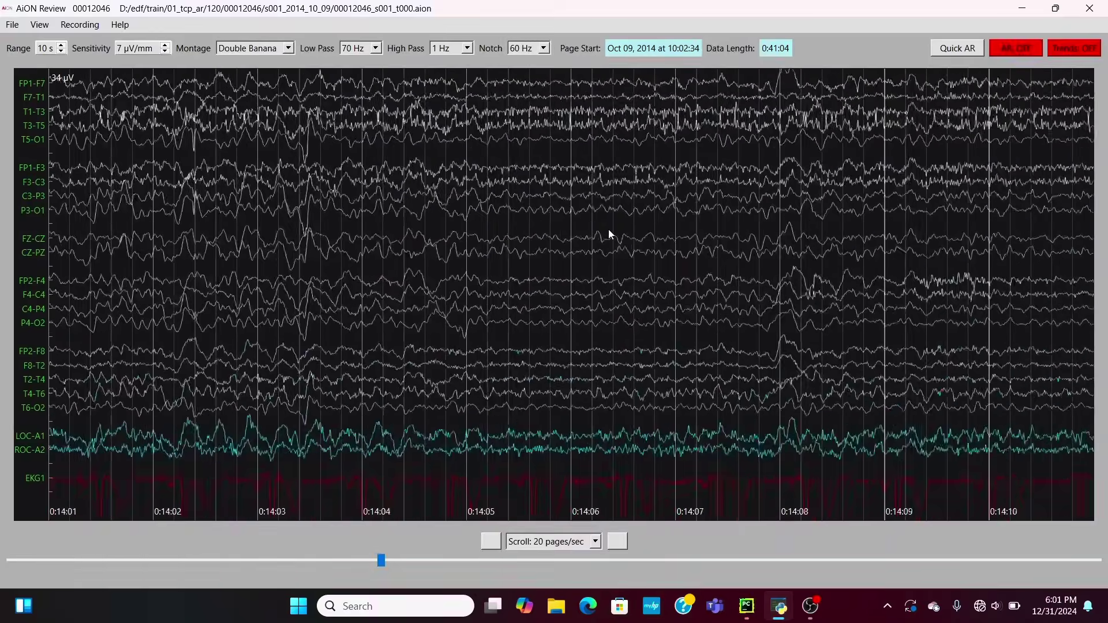
# Locate the next rhythmic discharge and bring its onset near 0:14:26 into view on the page starting at 0:14:25
pyautogui.press('Right')
pyautogui.press('Right')
pyautogui.press('Right')
pyautogui.press('Right')
pyautogui.press('Right')
pyautogui.press('Right')
pyautogui.press('Right')
pyautogui.press('Right')
pyautogui.press('Right')
pyautogui.press('Right')
pyautogui.press('Right')
pyautogui.press('Right')
pyautogui.press('Right')
pyautogui.press('Right')
pyautogui.press('Right')
pyautogui.press('Right')
pyautogui.press('Right')
pyautogui.press('Right')
pyautogui.press('Right')
pyautogui.press('Right')
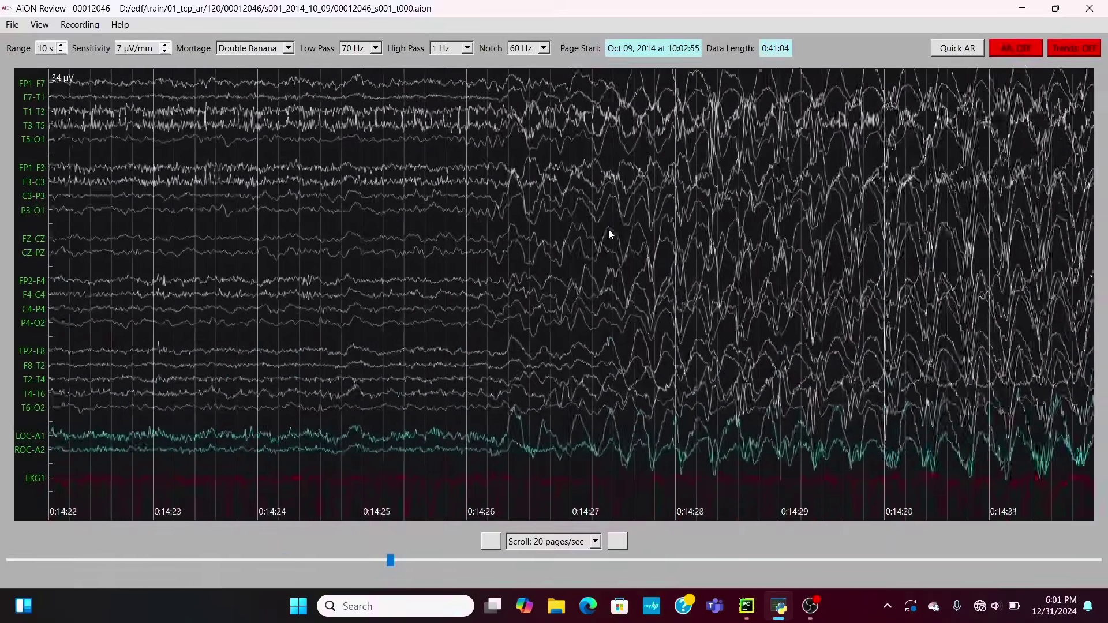
pyautogui.press('Left')
pyautogui.press('Left')
pyautogui.press('Right')
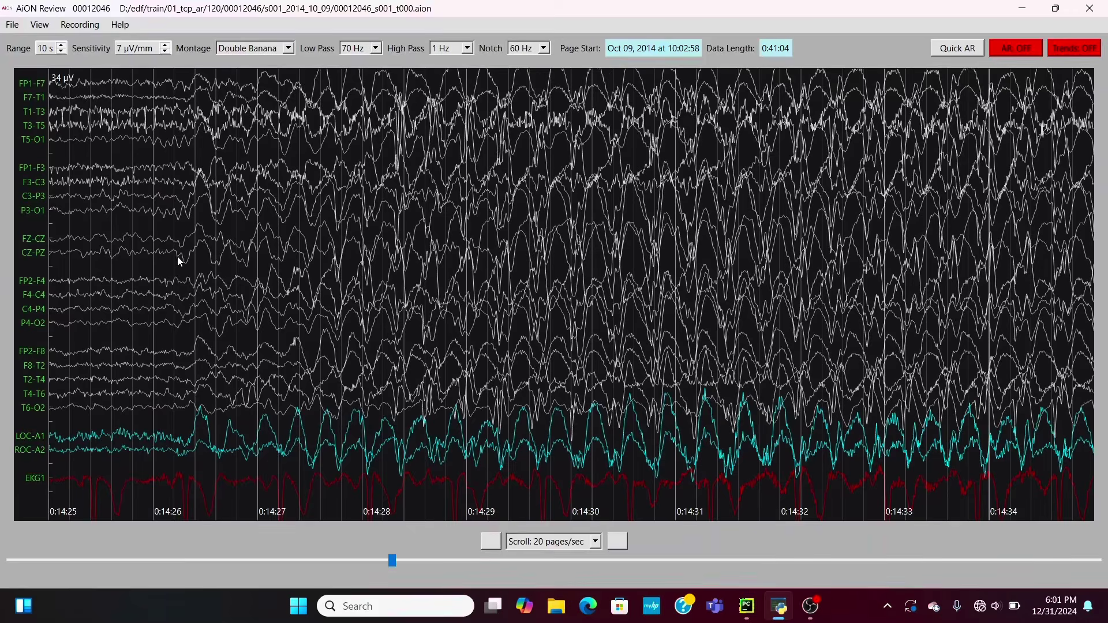
# Review the discharge pages around 0:14:25 to 0:14:38 and mark the discharge onset just after 0:14:26
pyautogui.press('Right')
pyautogui.press('Right')
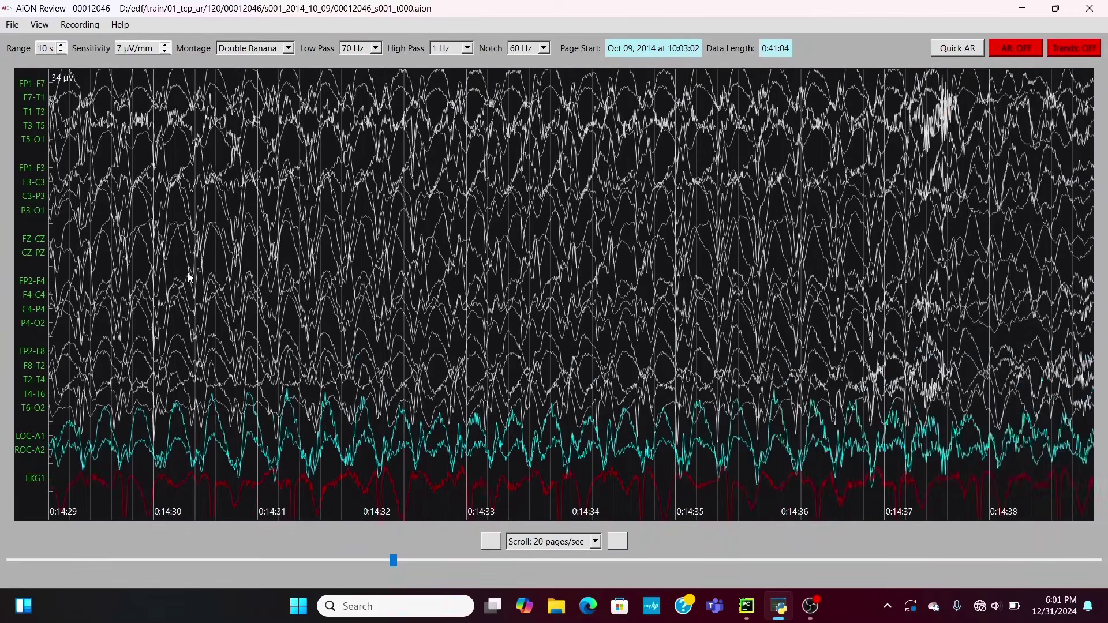
pyautogui.press('Left')
pyautogui.press('Left')
pyautogui.press('Left')
pyautogui.press('Left')
pyautogui.press('Left')
pyautogui.press('Right')
pyautogui.press('Right')
pyautogui.press('Right')
pyautogui.press('Right')
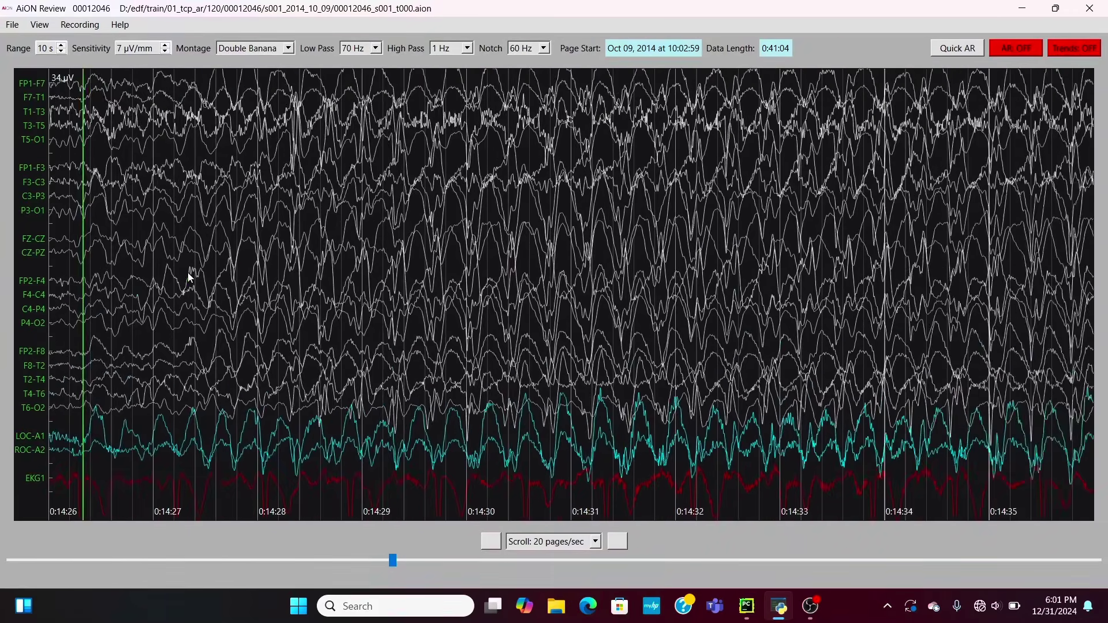
# Compare the ongoing discharge from about 0:14:28 at reduced sensitivities of 14 and 11 µV/mm
pyautogui.press('Down')
pyautogui.press('Down')
pyautogui.press('Down')
pyautogui.press('Down')
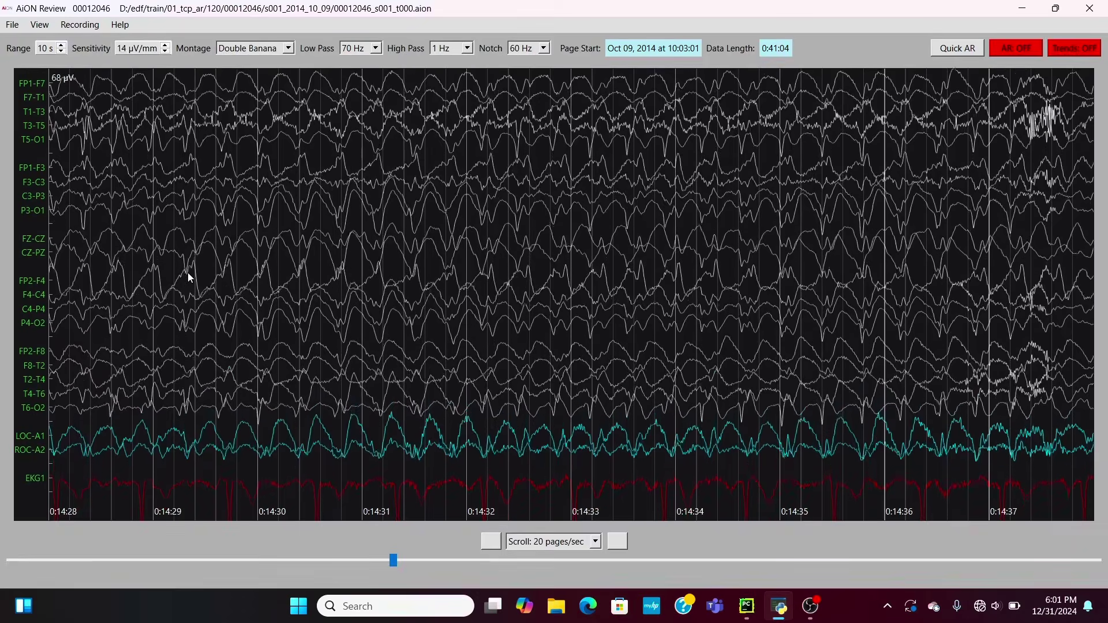
pyautogui.press('Down')
pyautogui.scroll(-1, 188, 277)
pyautogui.scroll(2, 188, 278)
pyautogui.press('Up')
pyautogui.scroll(-1, 190, 277)
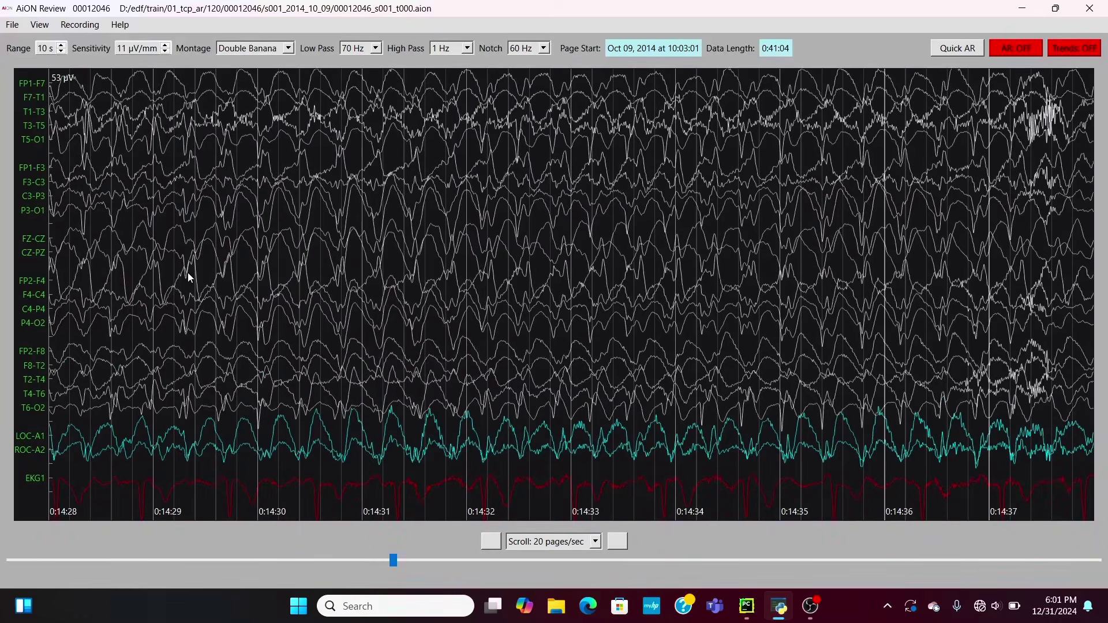
# Set the sensitivity to 7 µV/mm and follow the discharge from its marked onset to its end near 0:14:49
pyautogui.press('Up')
pyautogui.press('Left')
pyautogui.press('Left')
pyautogui.press('Left')
pyautogui.press('Left')
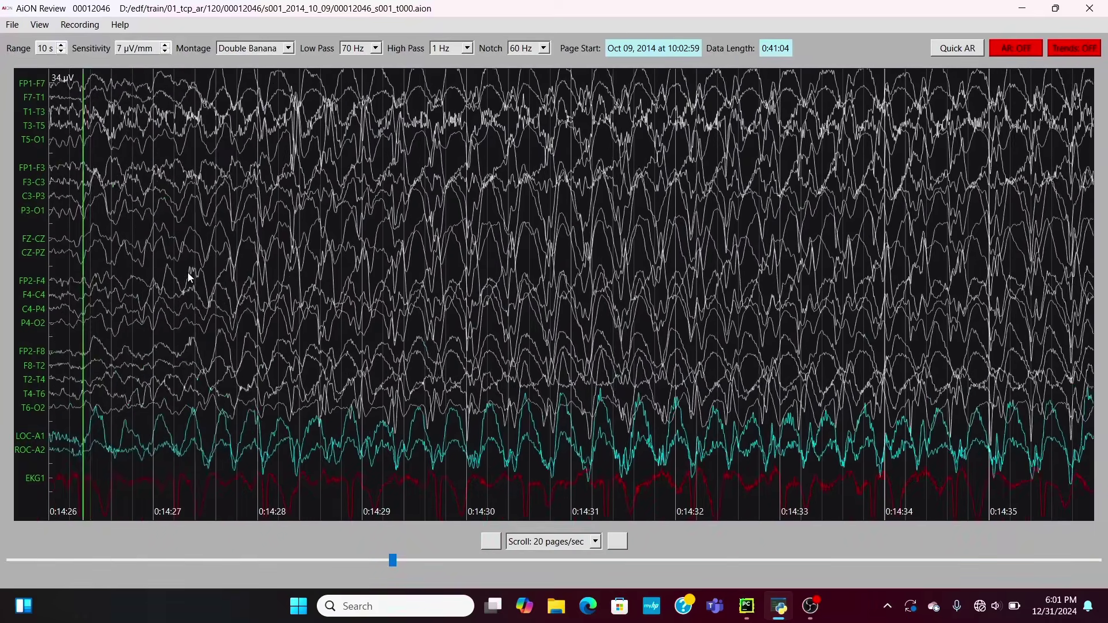
pyautogui.press('Right')
pyautogui.press('Right')
pyautogui.press('Right')
pyautogui.press('Right')
pyautogui.press('Right')
pyautogui.scroll(-2, 189, 272)
pyautogui.scroll(-1, 188, 272)
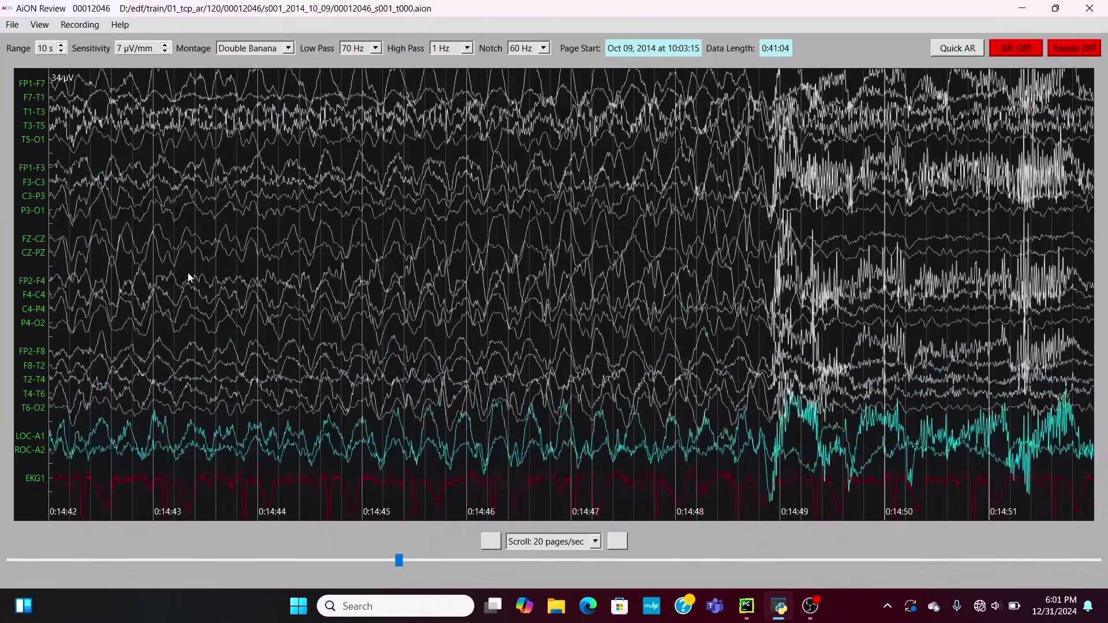
pyautogui.press('Right')
pyautogui.press('Right')
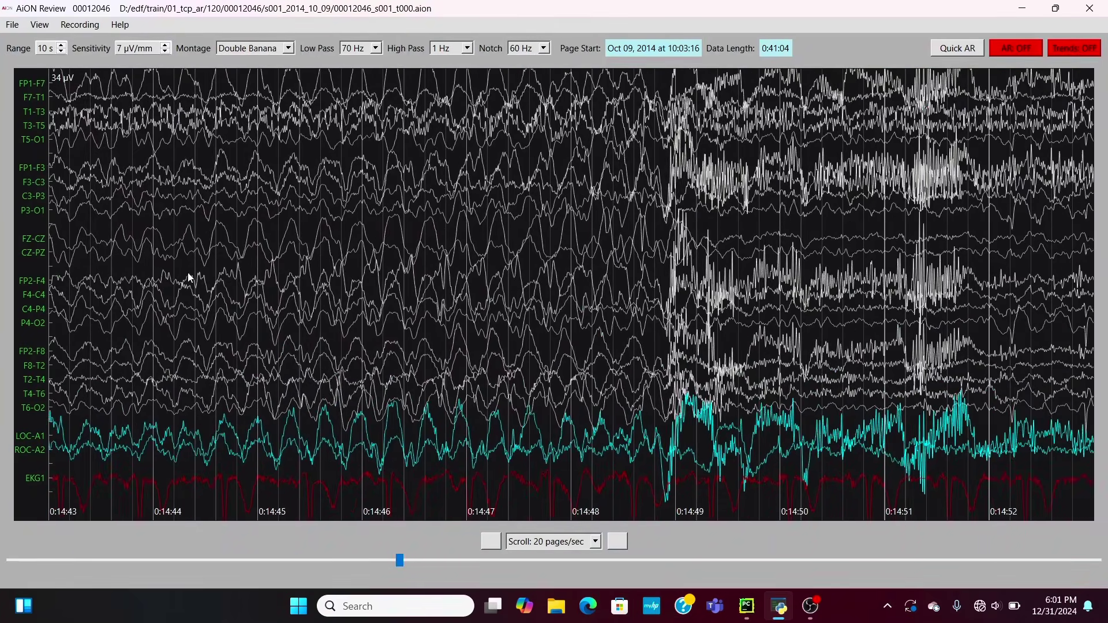
# Set the sensitivity to 11 µV/mm and inspect the end of the discharge on the page starting at 0:14:48
pyautogui.press('Left')
pyautogui.press('Left')
pyautogui.press('Down')
pyautogui.press('Down')
pyautogui.press('Down')
pyautogui.press('Down')
pyautogui.press('Right')
pyautogui.scroll(-1, 188, 278)
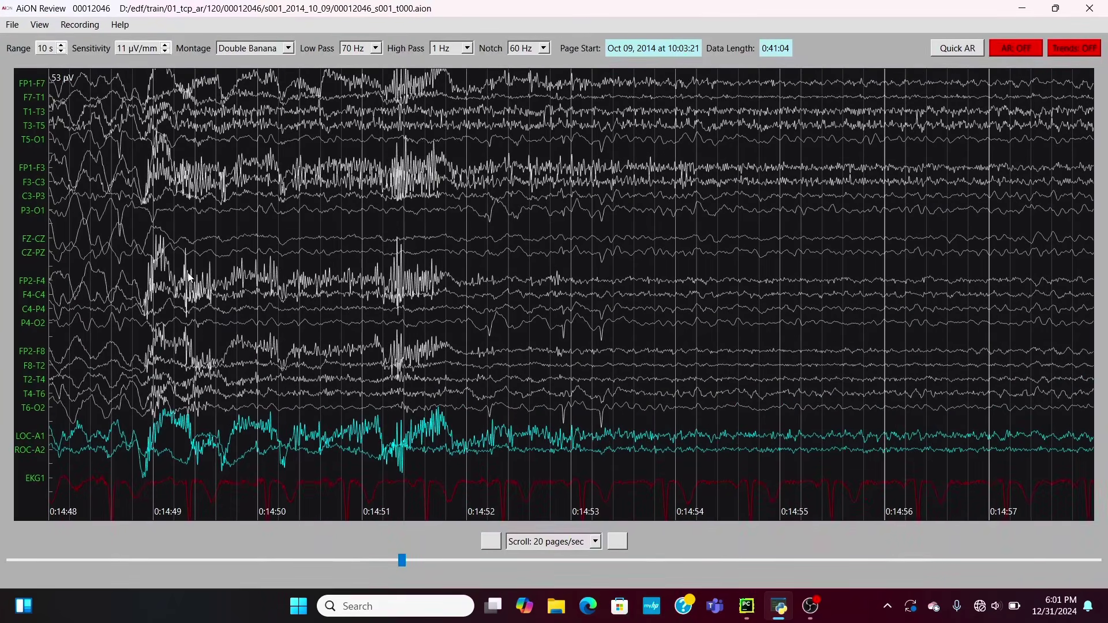
# Locate the next rhythmic discharge, on the page starting at 0:17:16, and set the sensitivity to 9 µV/mm
pyautogui.scroll(-5, 188, 277)
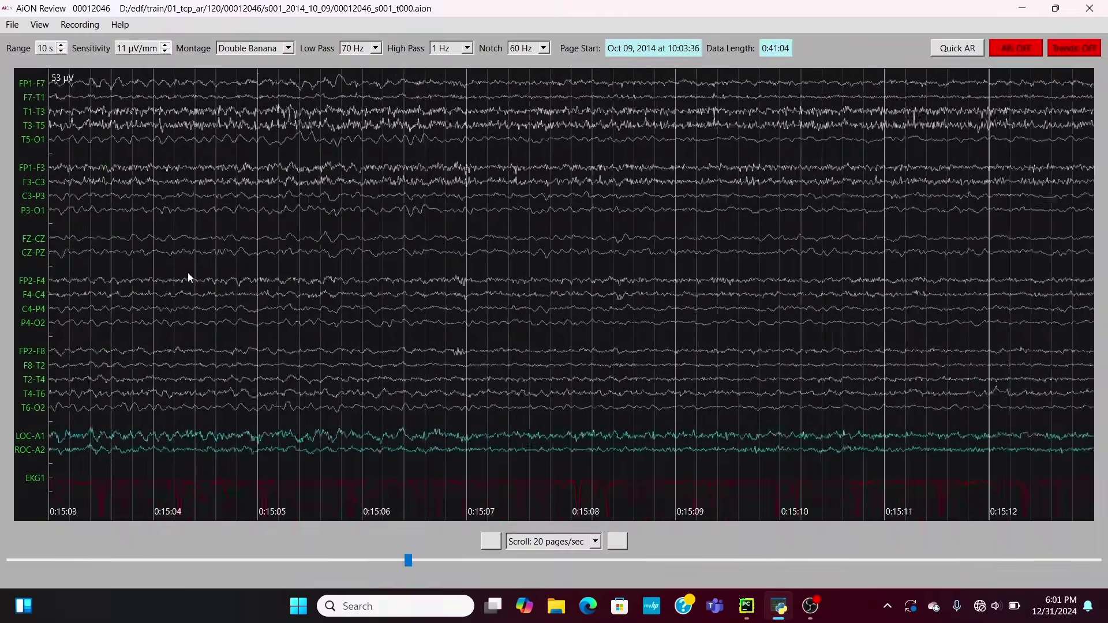
pyautogui.scroll(-10, 188, 274)
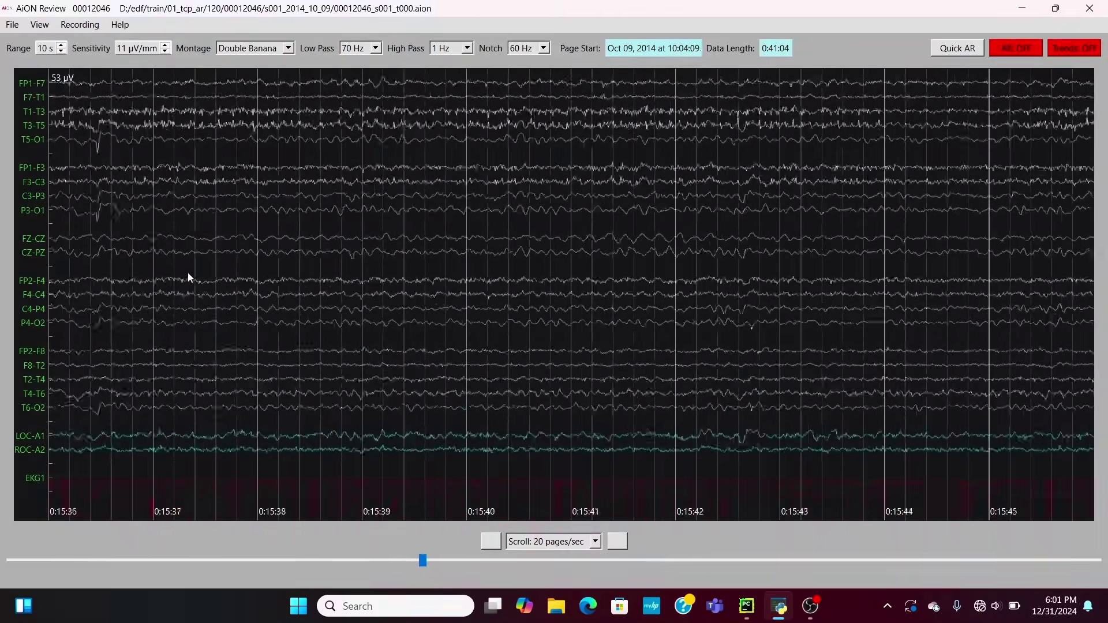
pyautogui.scroll(-10, 188, 273)
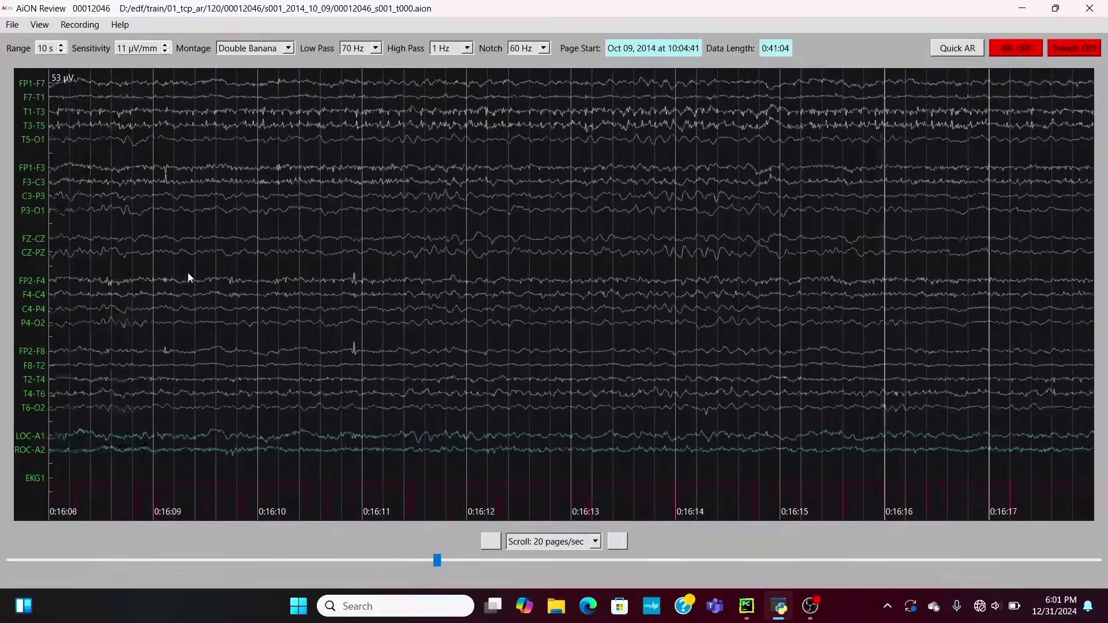
pyautogui.scroll(-8, 189, 274)
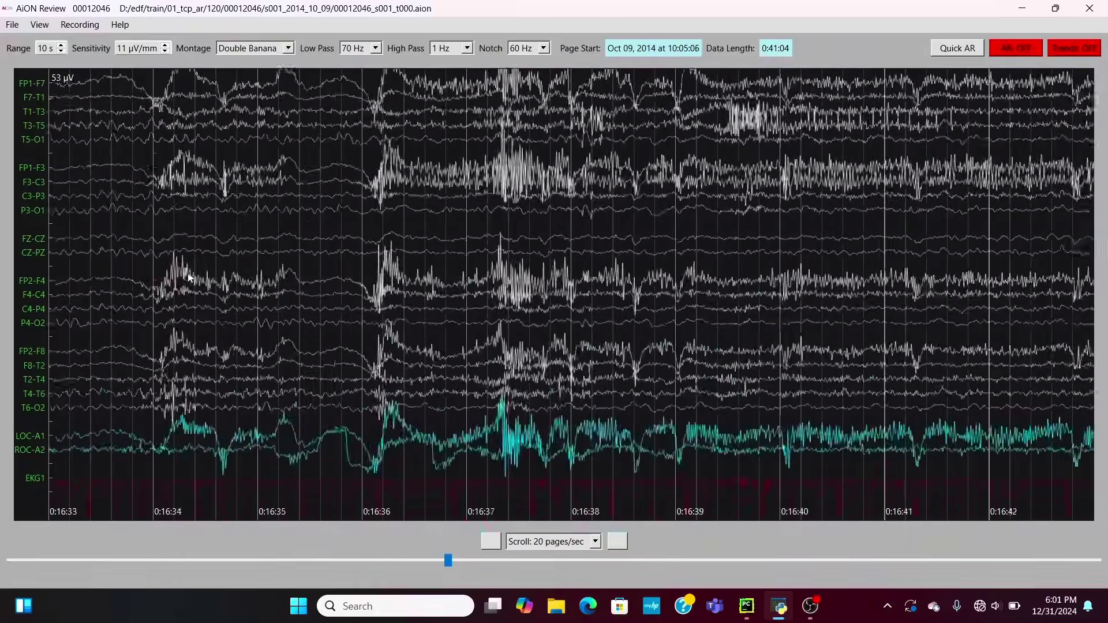
pyautogui.scroll(-7, 188, 273)
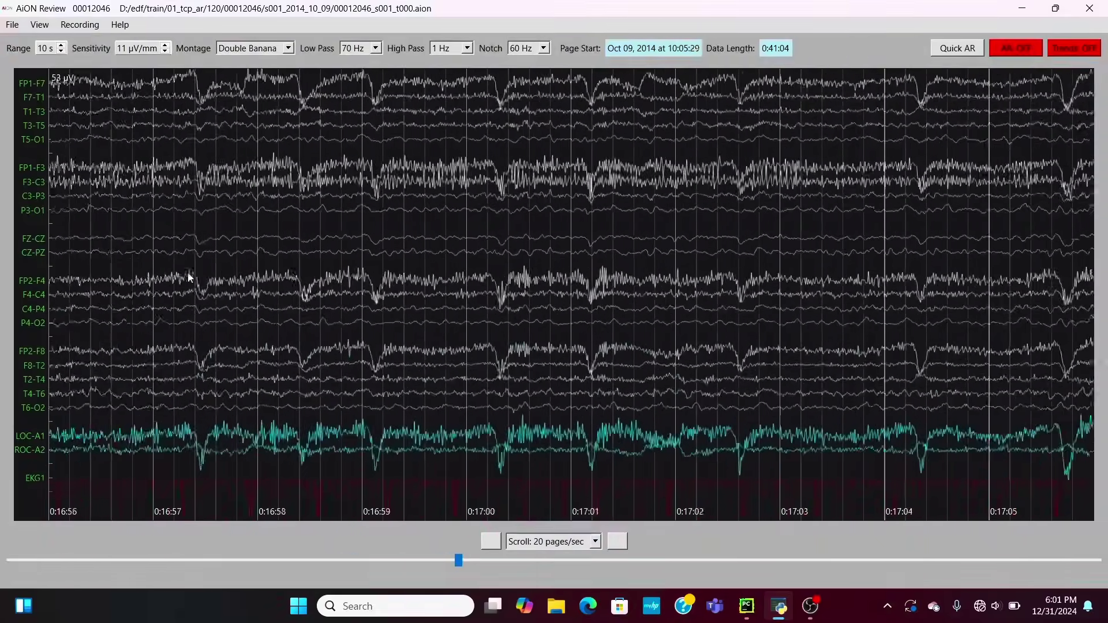
pyautogui.scroll(-6, 188, 274)
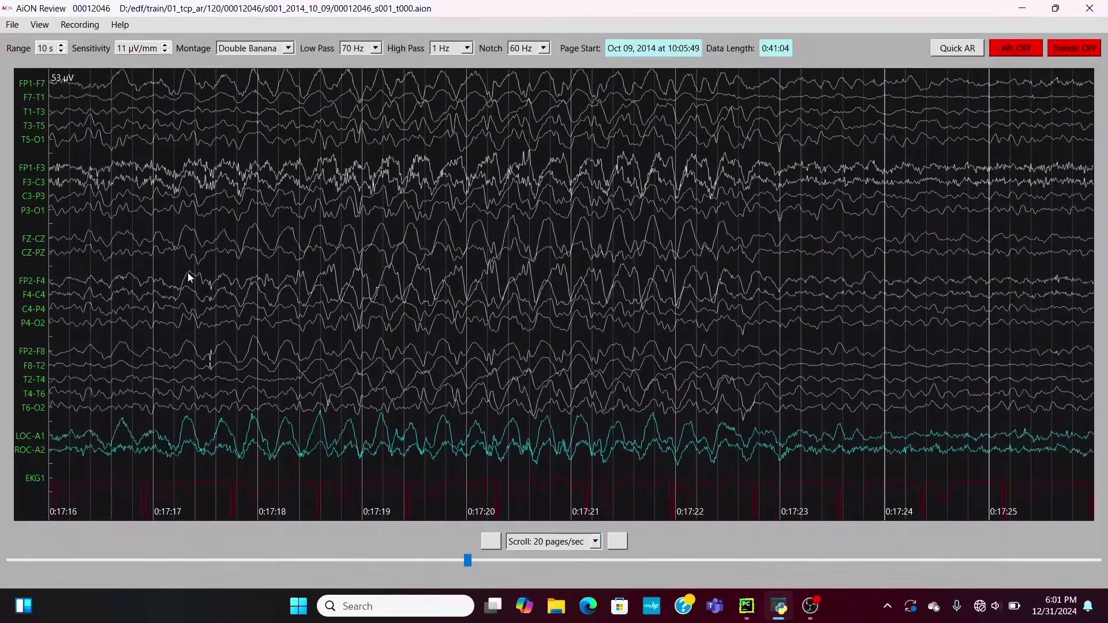
pyautogui.press('Up')
pyautogui.press('Right')
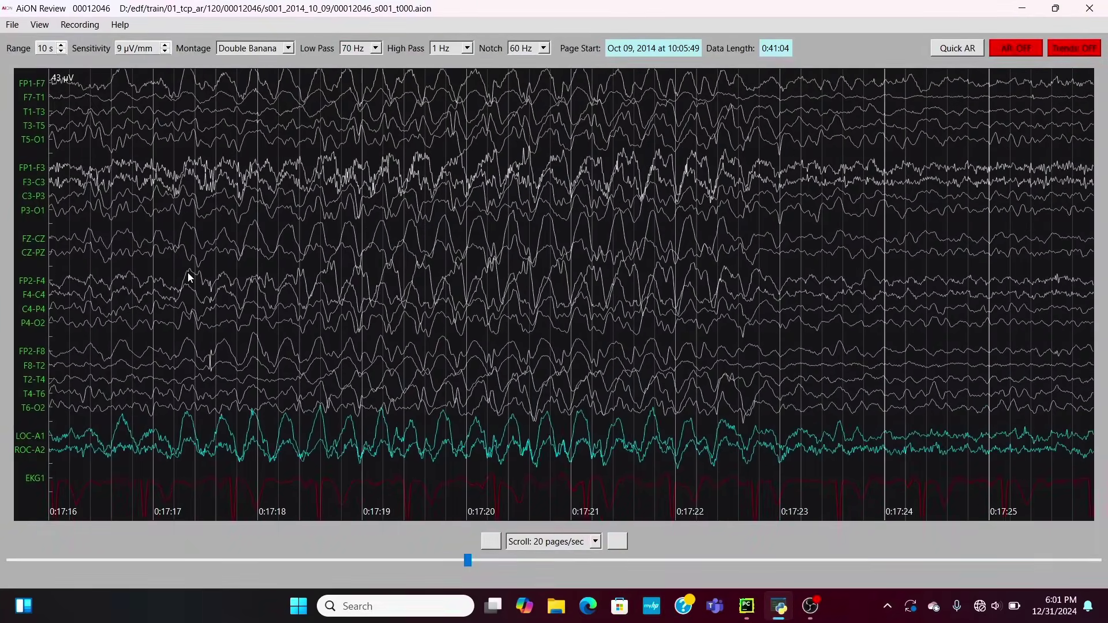
# Examine the EEG pages from about 0:17:45 to 0:19:51 for further rhythmic discharges at 9 µV/mm
pyautogui.scroll(-10, 188, 277)
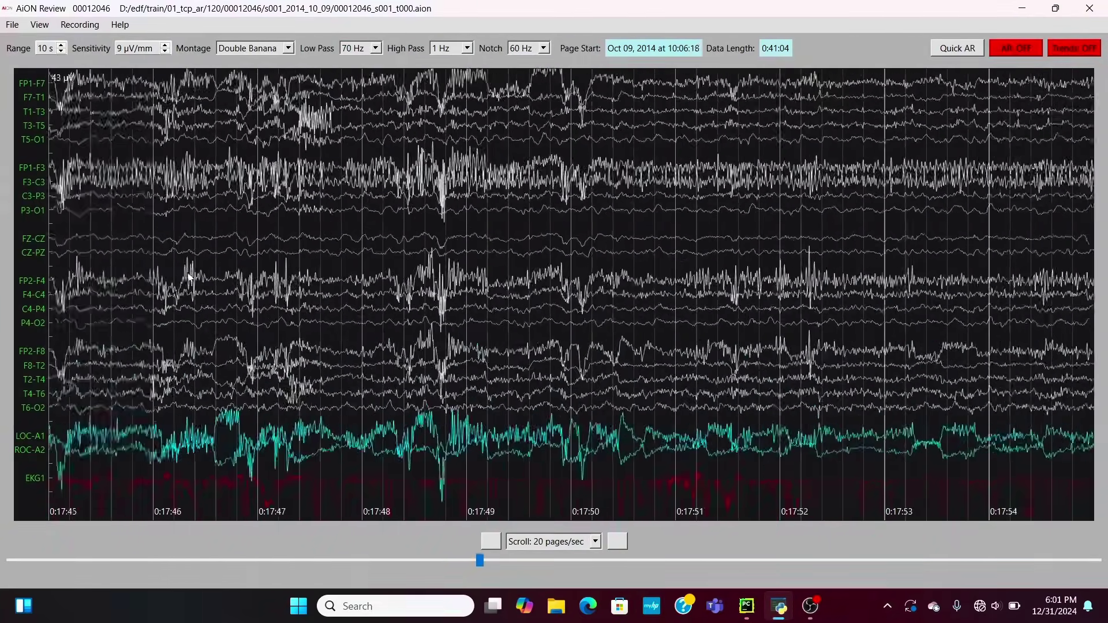
pyautogui.scroll(-11, 188, 278)
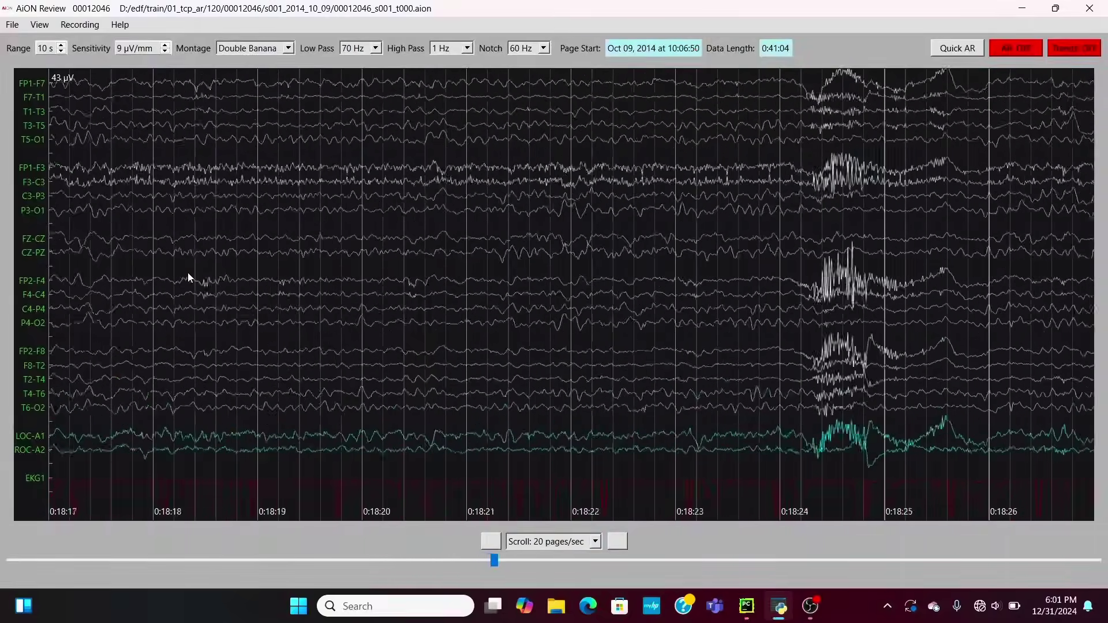
pyautogui.scroll(-8, 188, 278)
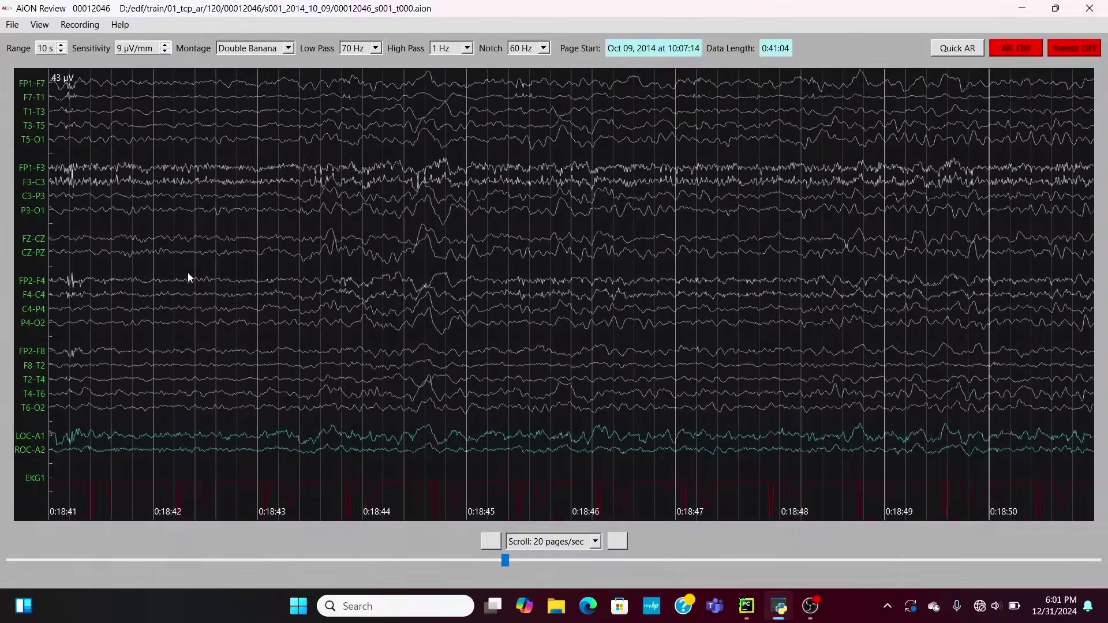
pyautogui.scroll(-3, 188, 278)
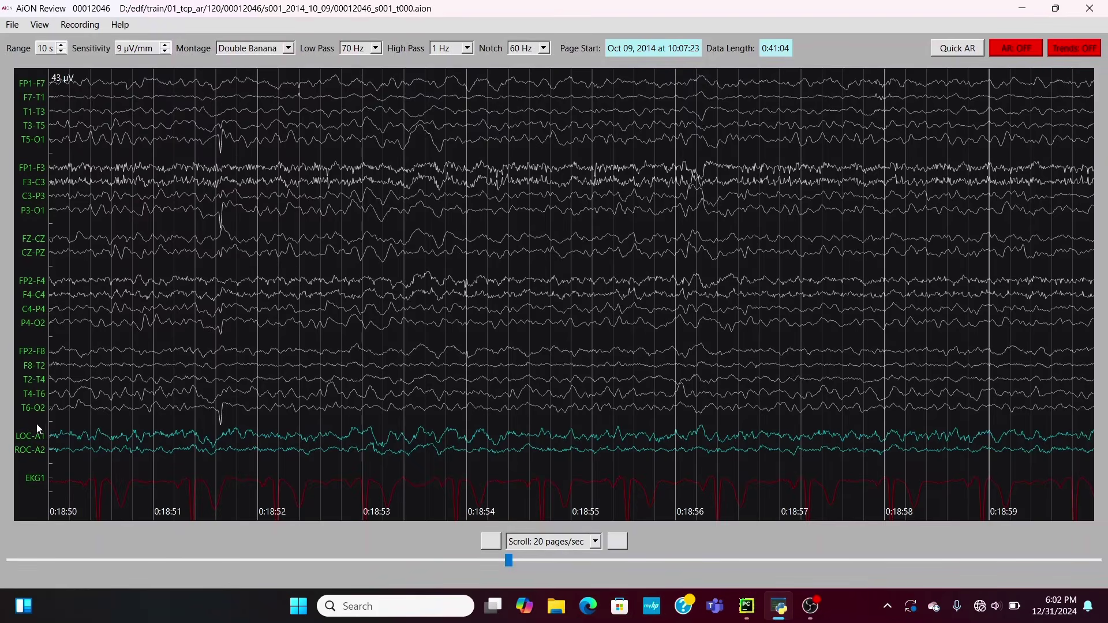
pyautogui.scroll(-15, 220, 426)
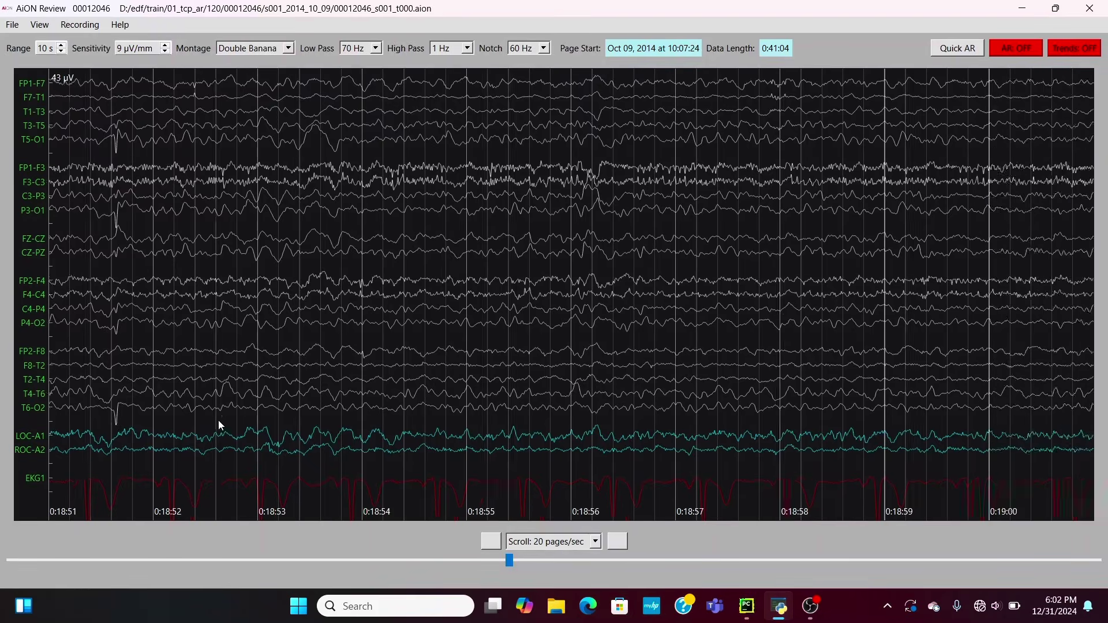
pyautogui.scroll(-16, 219, 421)
pyautogui.scroll(-9, 218, 426)
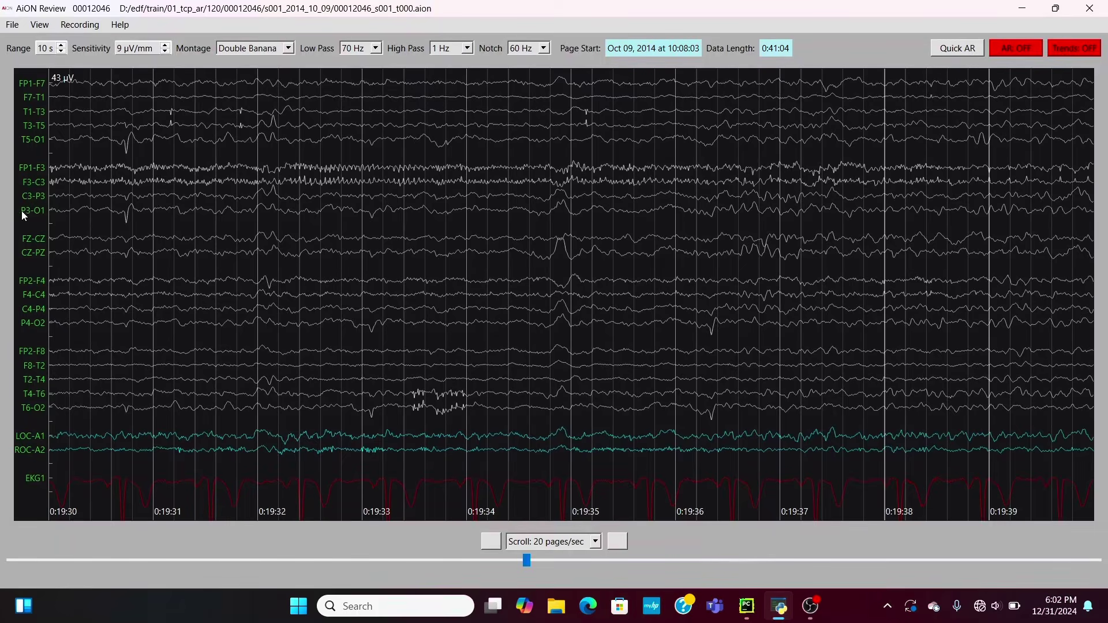
pyautogui.scroll(-14, 92, 148)
pyautogui.scroll(3, 93, 146)
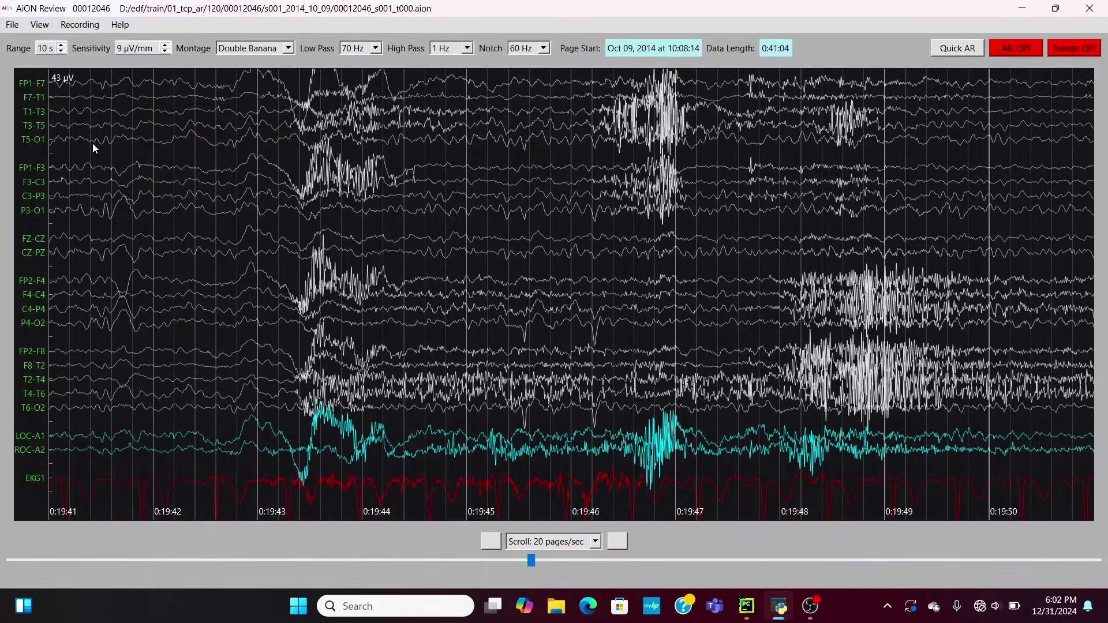
pyautogui.scroll(-1, 206, 280)
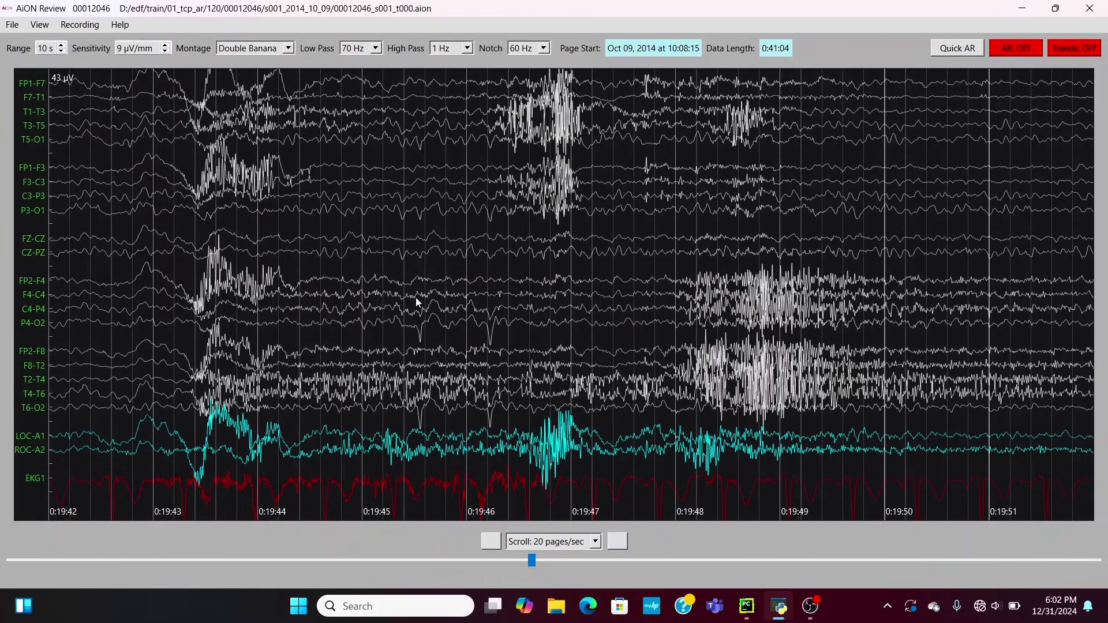
# Continue examining the EEG from about 0:19:52 to the page starting at 0:20:49
pyautogui.scroll(-1, 415, 298)
pyautogui.scroll(-8, 416, 298)
pyautogui.scroll(-15, 416, 297)
pyautogui.scroll(-16, 417, 301)
pyautogui.scroll(-20, 417, 301)
pyautogui.scroll(-6, 417, 302)
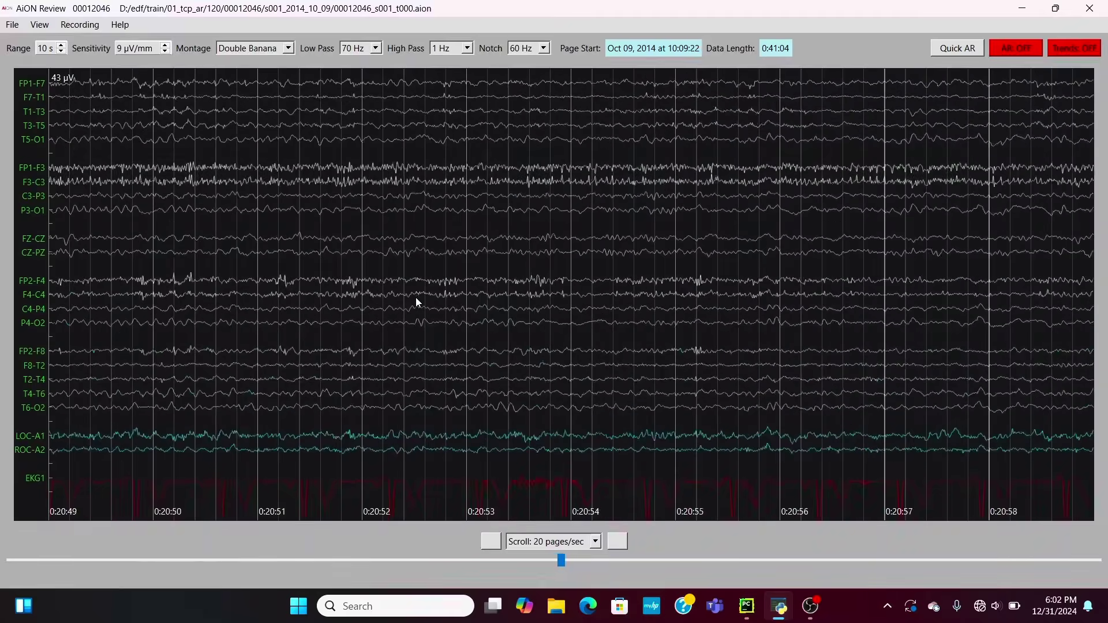
# Turn on the trends for the entire EEG, jump to the power peak near 04:24, and inspect the raw EEG there
pyautogui.click(1079, 54)
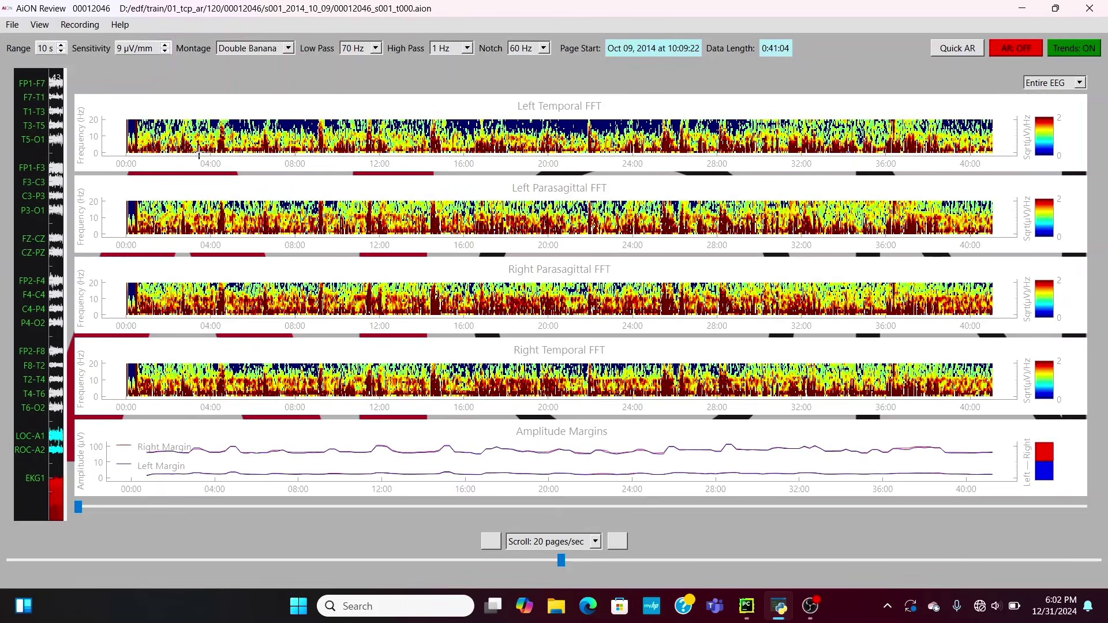
pyautogui.click(221, 143)
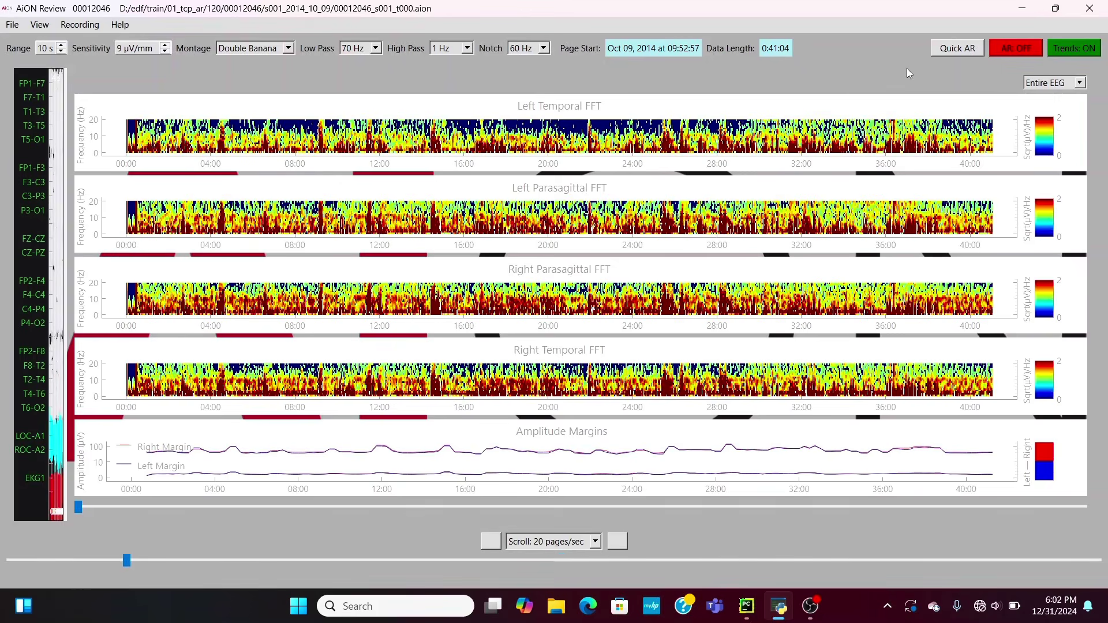
pyautogui.click(1055, 47)
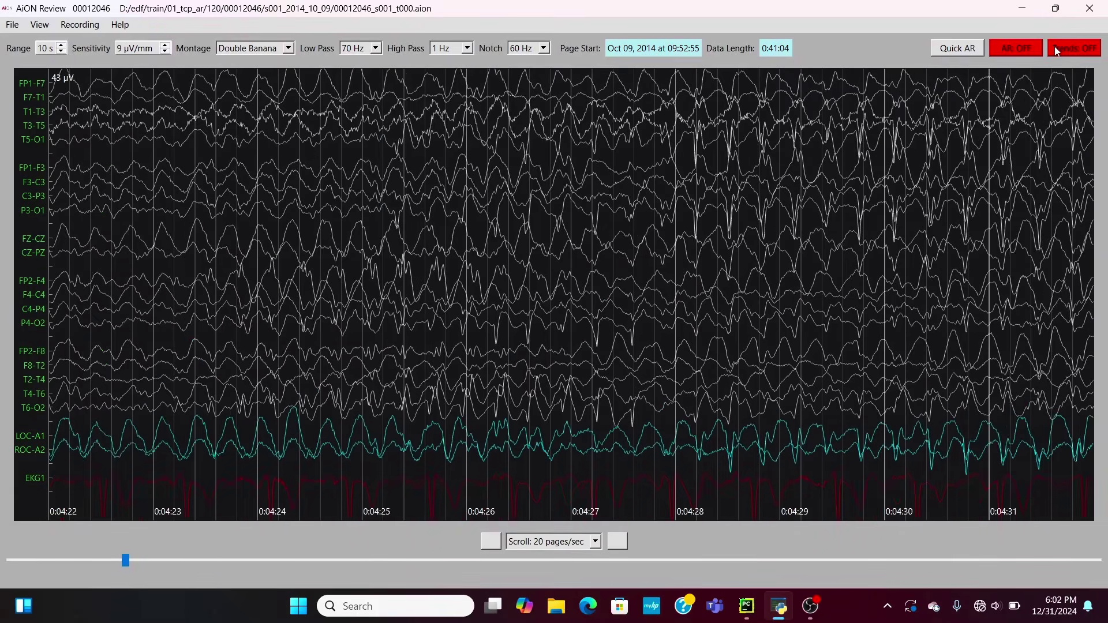
pyautogui.press('Right')
pyautogui.press('Right')
pyautogui.press('Right')
# Use the spectrogram trends to bring up the raw EEG at the power peaks near 14:26 and 25:24
pyautogui.click(1085, 54)
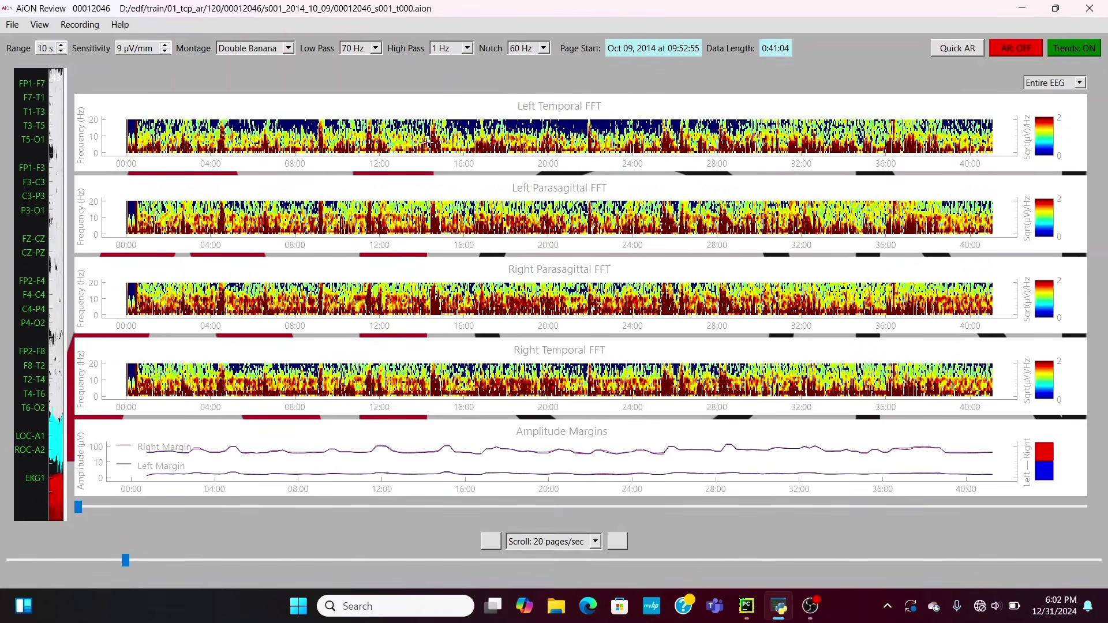
pyautogui.click(1079, 53)
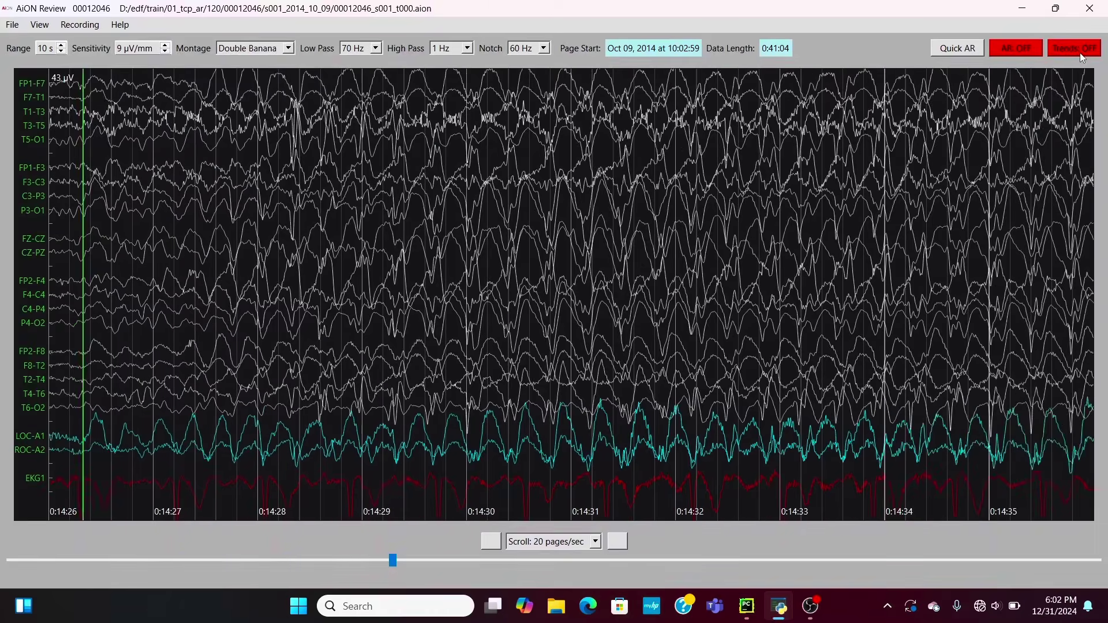
pyautogui.click(1080, 54)
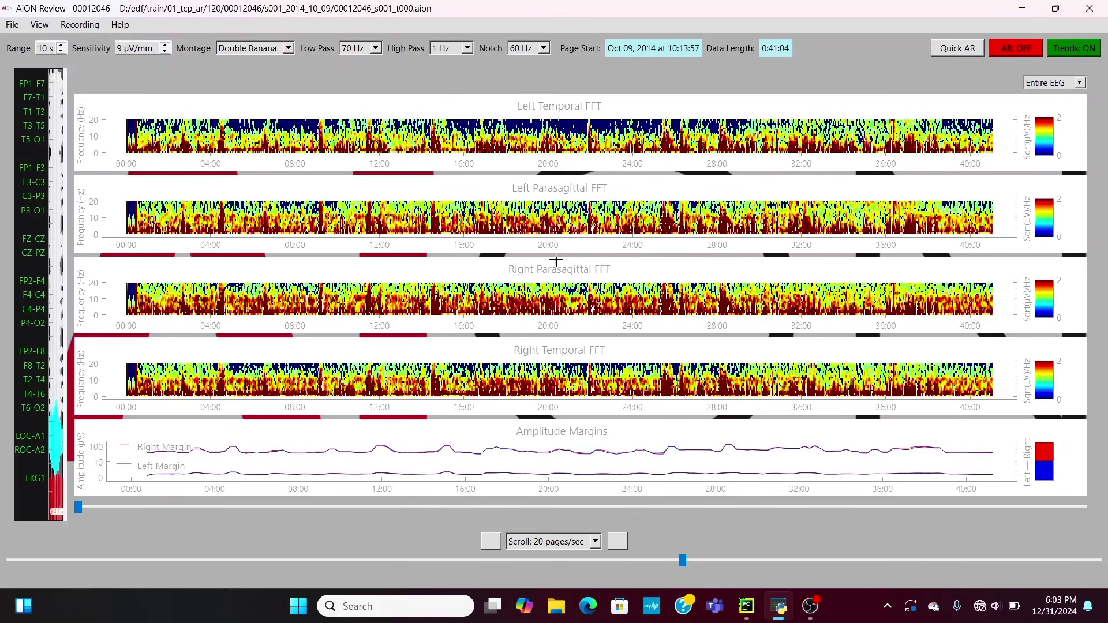
pyautogui.click(1075, 55)
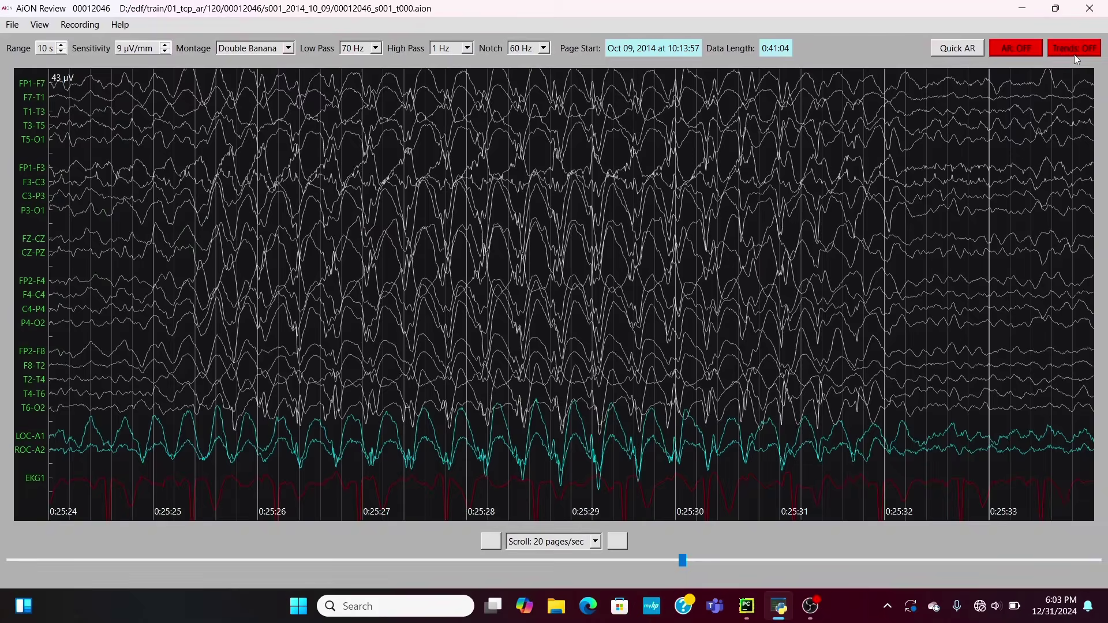
# Examine the rhythmic discharges on the EEG pages from about 0:25:22 to 0:25:45
pyautogui.scroll(-4, 566, 136)
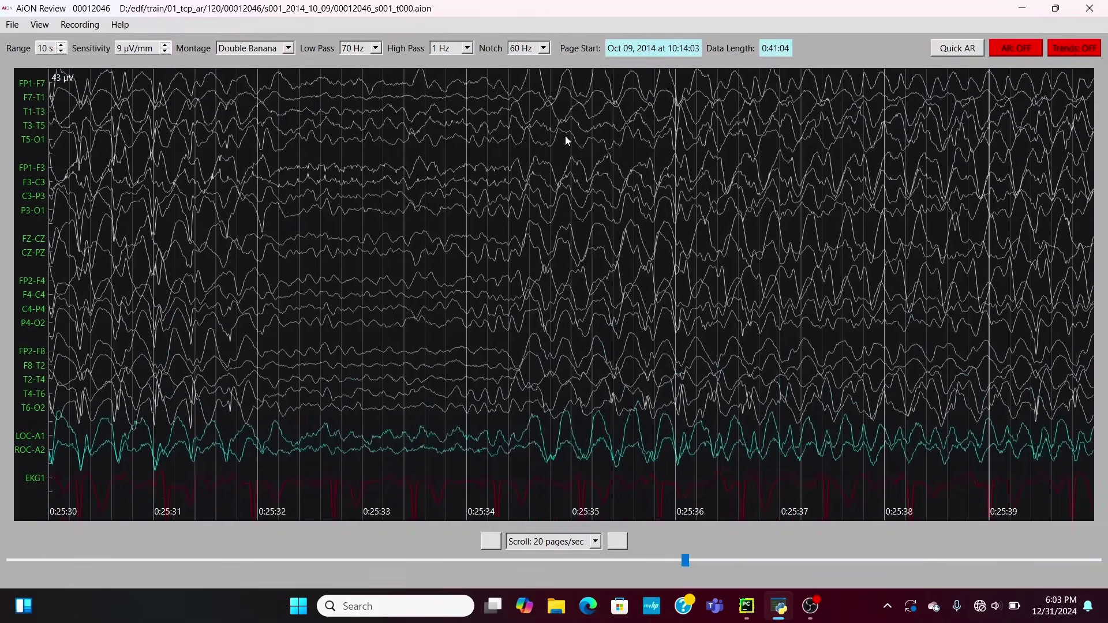
pyautogui.scroll(6, 566, 136)
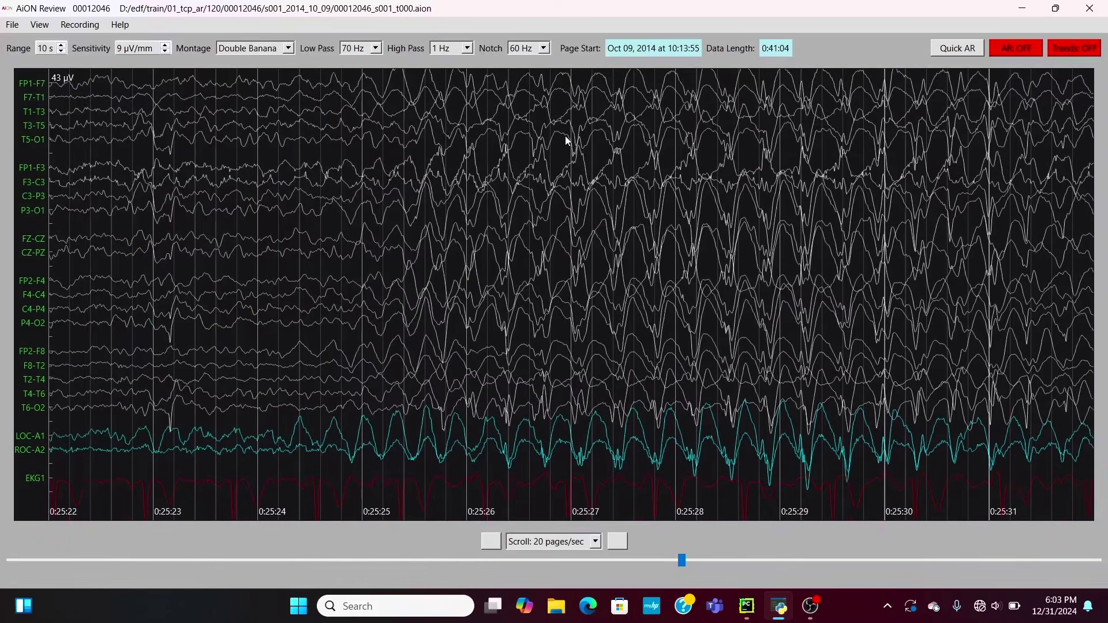
pyautogui.scroll(-4, 505, 284)
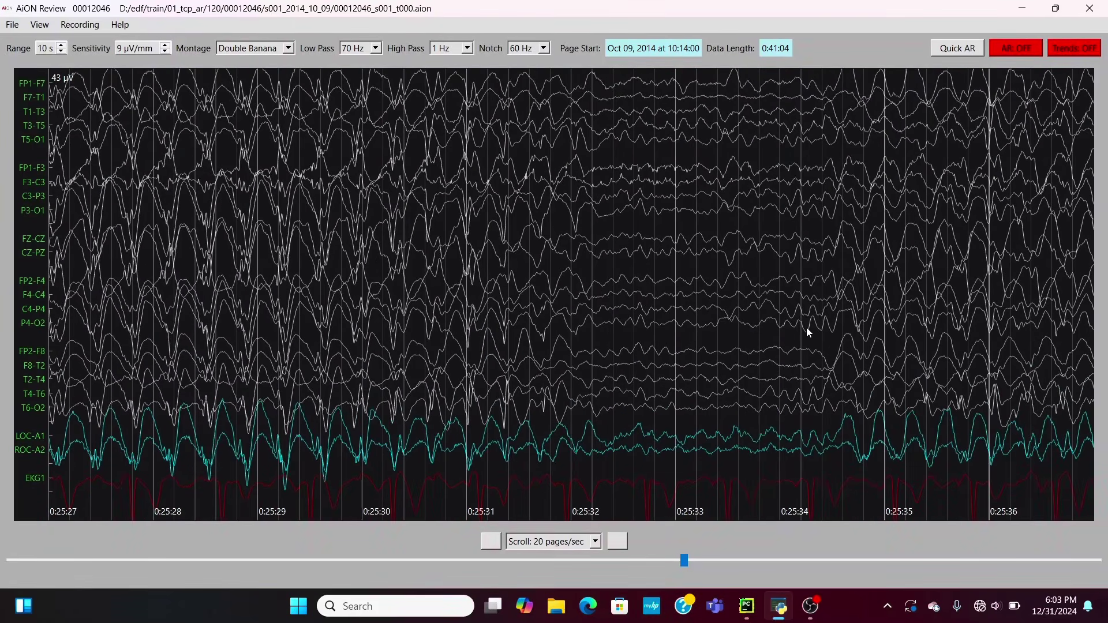
pyautogui.scroll(-9, 807, 332)
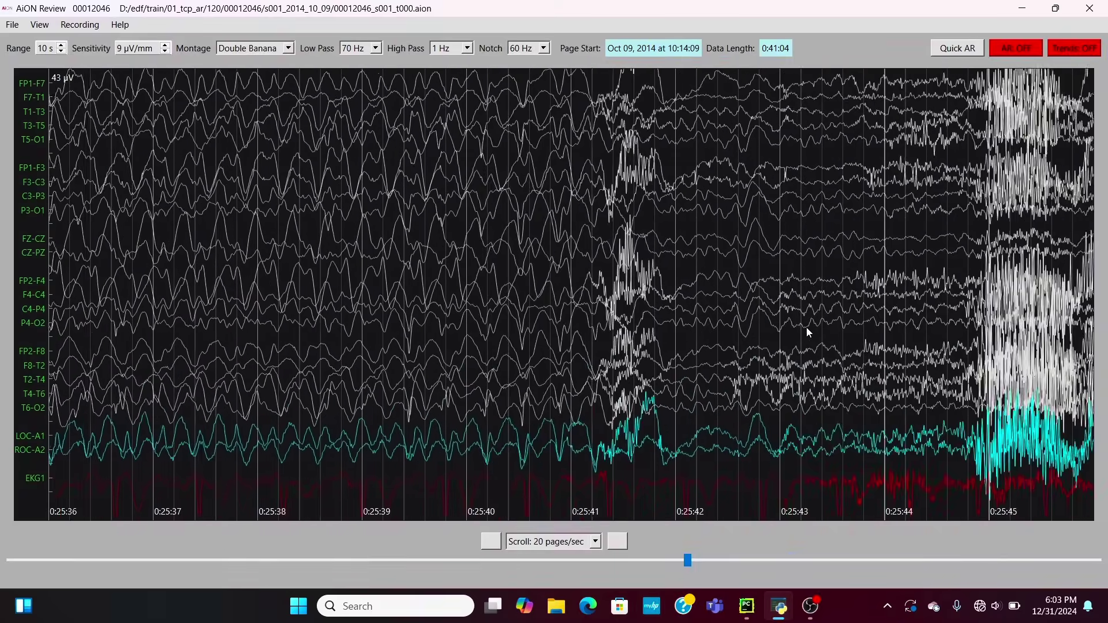
# Continue examining the EEG from about 0:25:36 to the rhythmic discharges on the page starting at 0:28:17
pyautogui.scroll(-2, 807, 328)
pyautogui.scroll(5, 807, 328)
pyautogui.scroll(-3, 807, 328)
pyautogui.scroll(-11, 807, 331)
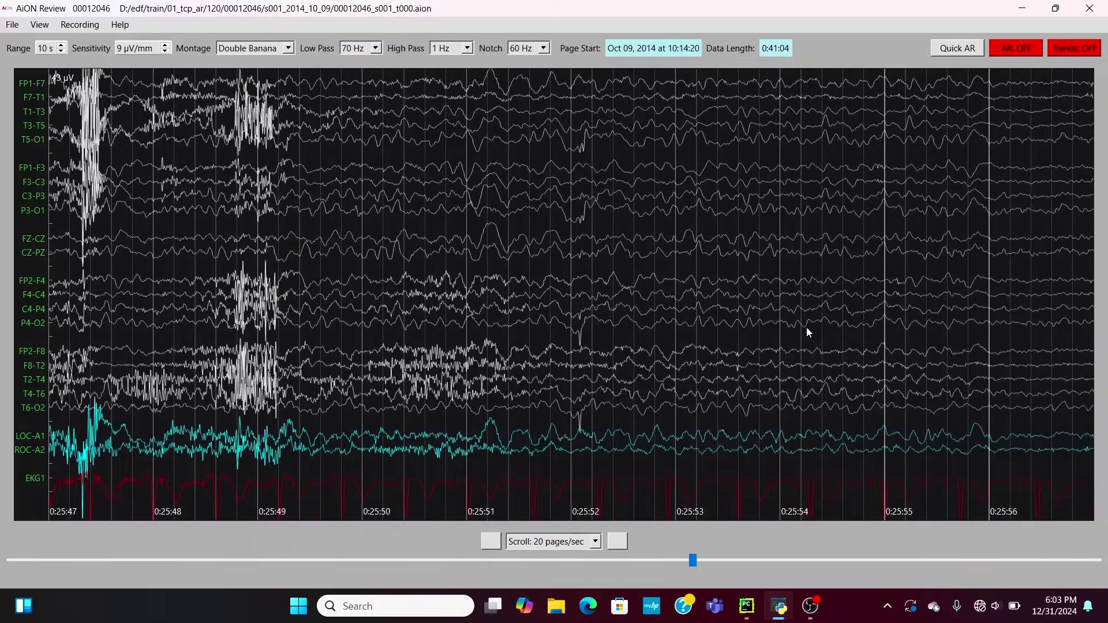
pyautogui.scroll(-16, 807, 330)
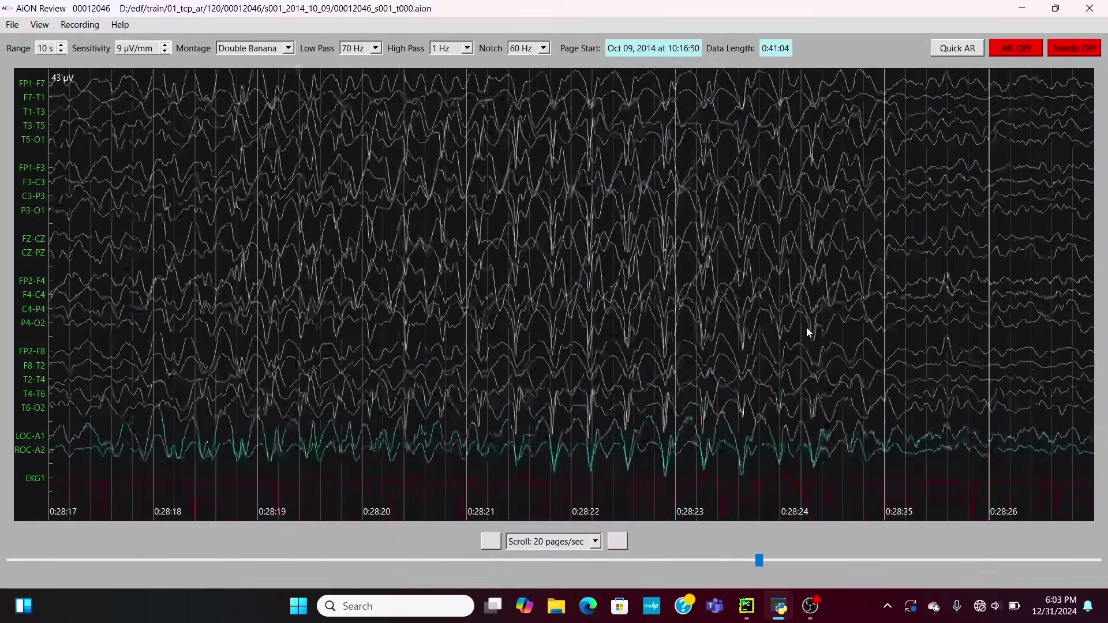
# Inspect the EEG up to the page starting at 0:28:34, and return to the rhythmic discharges on the page starting at about 0:28:16
pyautogui.press('Right')
pyautogui.press('Up')
pyautogui.scroll(3, 807, 332)
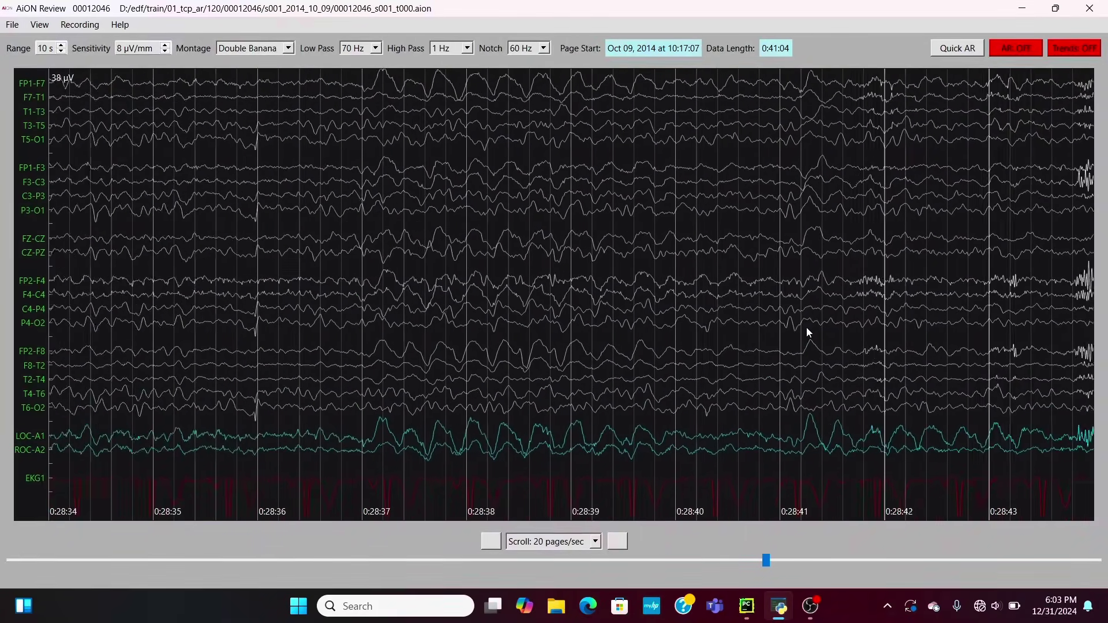
pyautogui.scroll(17, 807, 331)
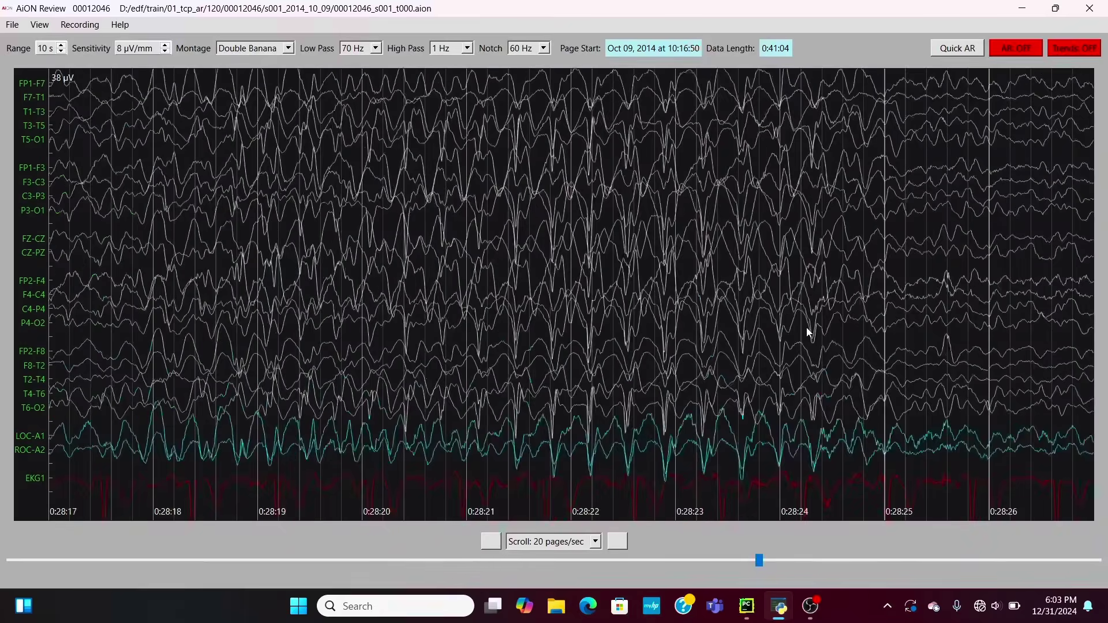
pyautogui.scroll(1, 807, 330)
# Reduce the display gain of the raw EEG traces by setting the sensitivity to 14 µV/mm
pyautogui.press('Down')
pyautogui.press('Down')
pyautogui.press('Down')
pyautogui.press('Down')
pyautogui.press('Down')
pyautogui.press('Down')
pyautogui.press('Down')
pyautogui.press('Down')
pyautogui.press('Down')
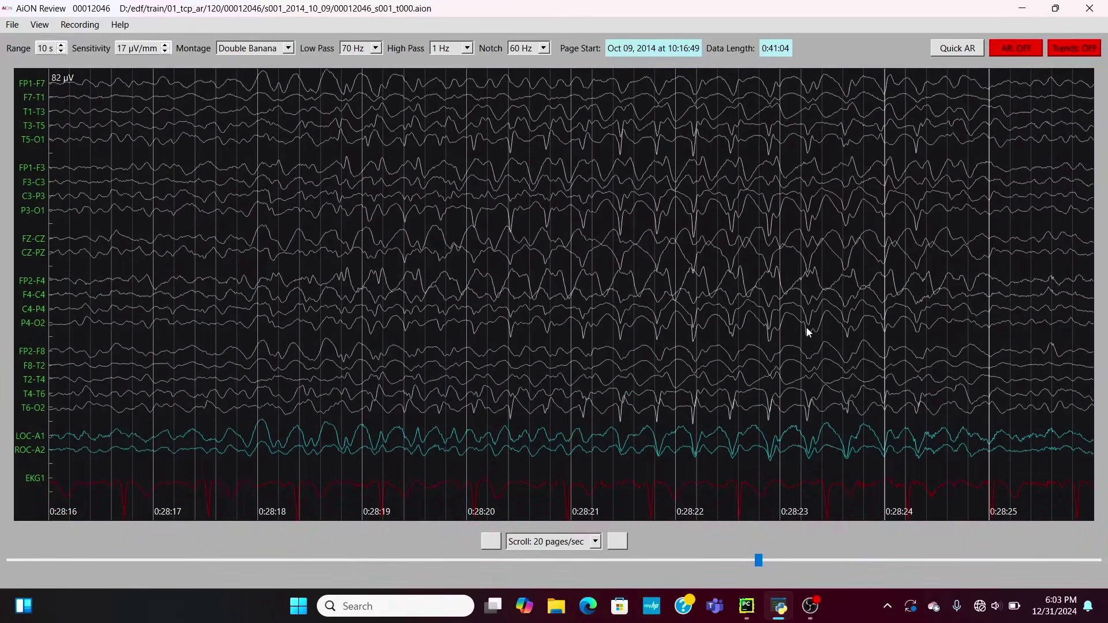
pyautogui.scroll(2, 808, 331)
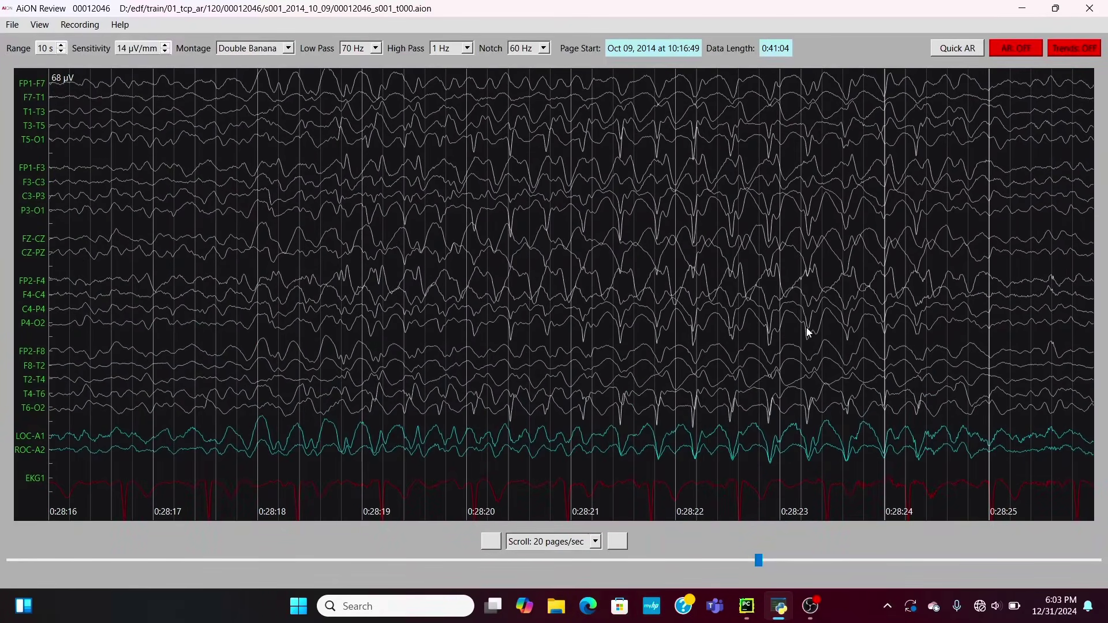
# Check the spectrogram trends for the entire EEG, and return to the raw EEG page starting at about 0:28:18
pyautogui.click(1081, 49)
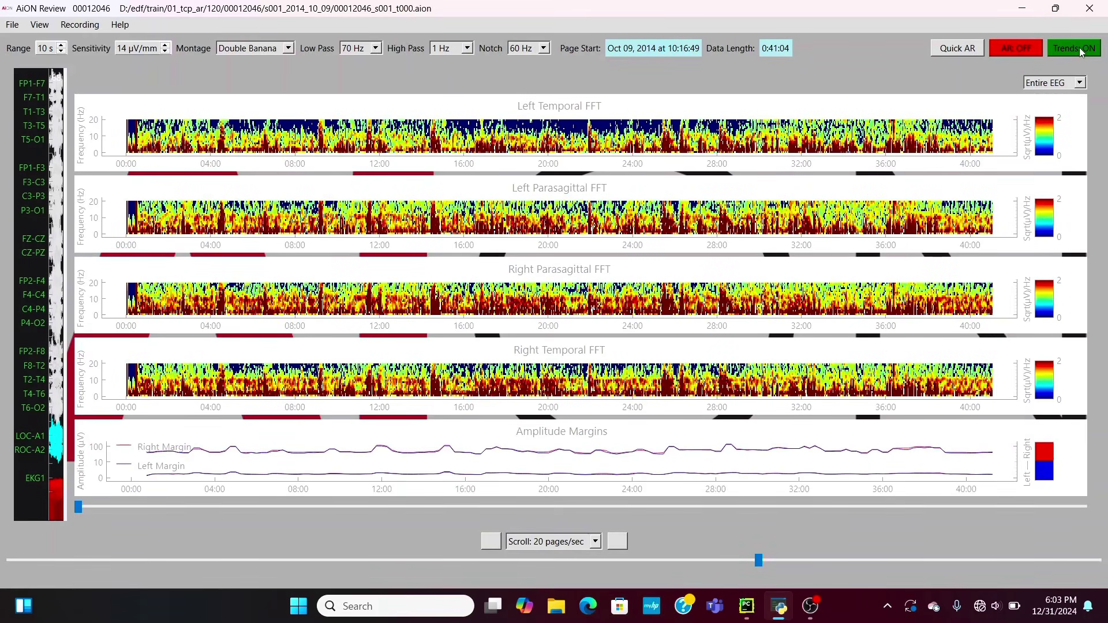
pyautogui.click(1080, 48)
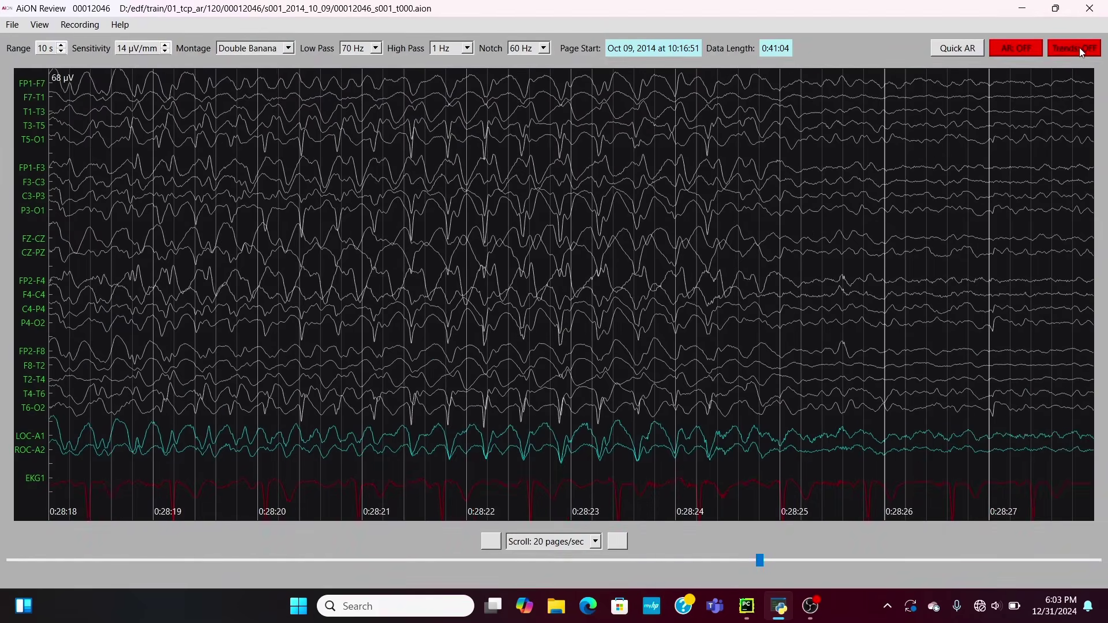